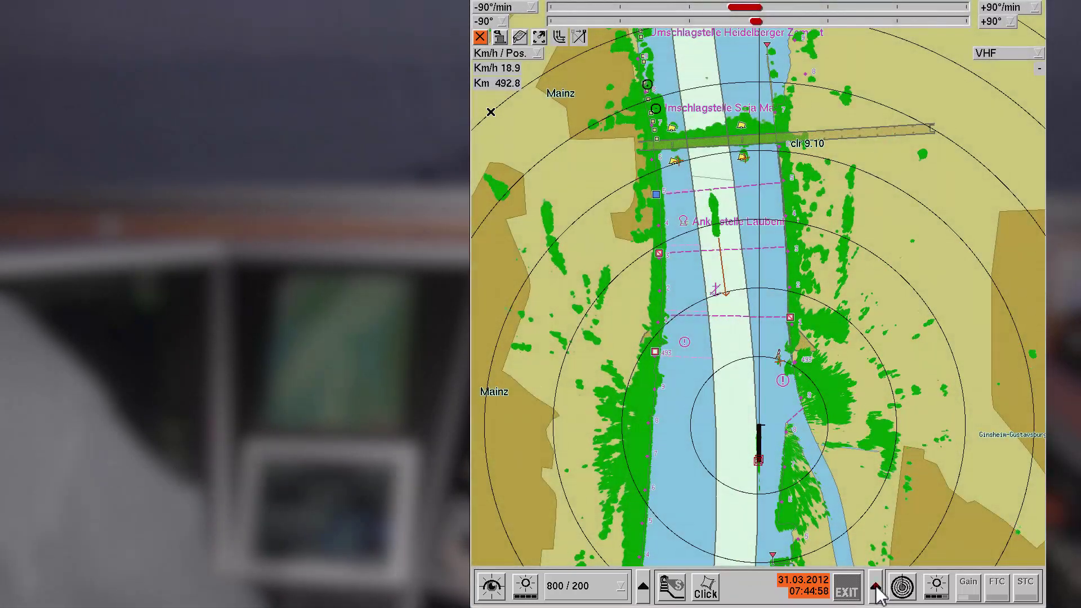
Look through the right-hand and left-hand function menus, then collapse the left one.
{"action": "left_click", "coordinate": [876, 586]}
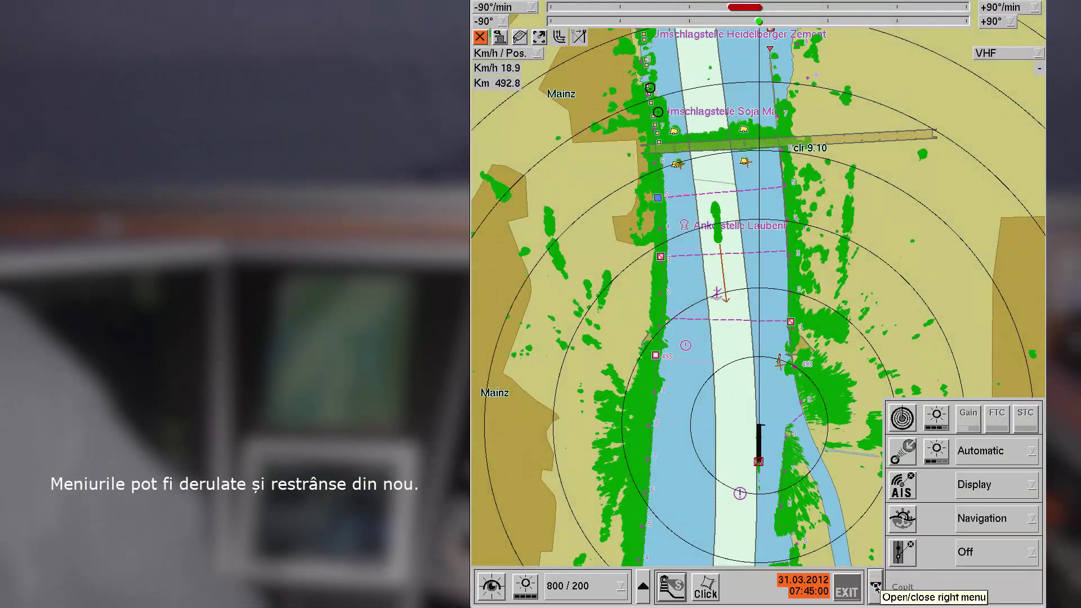
{"action": "left_click", "coordinate": [643, 592]}
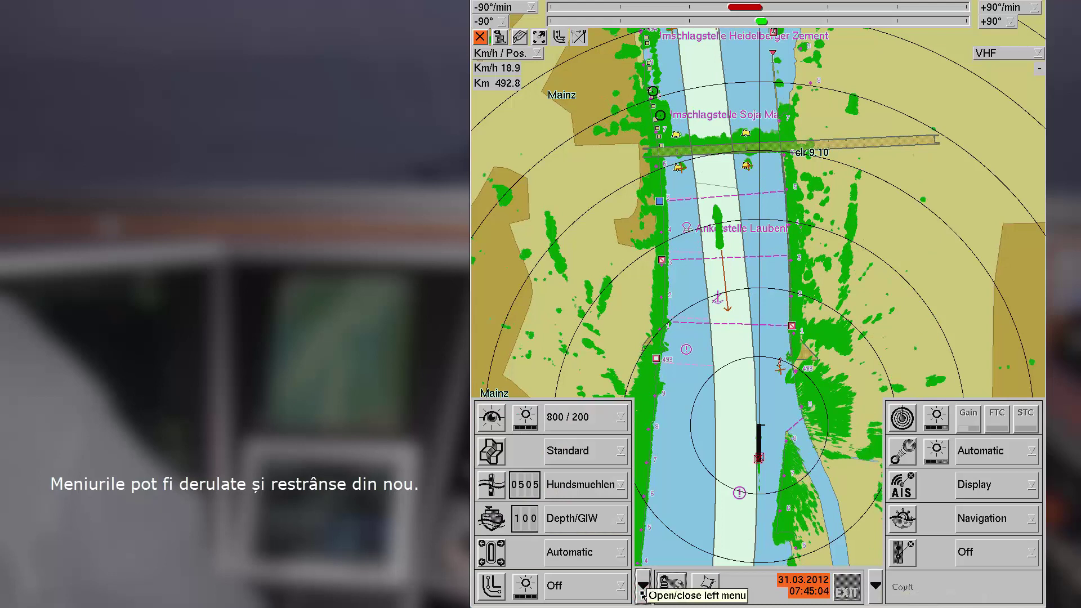
{"action": "left_click", "coordinate": [643, 592]}
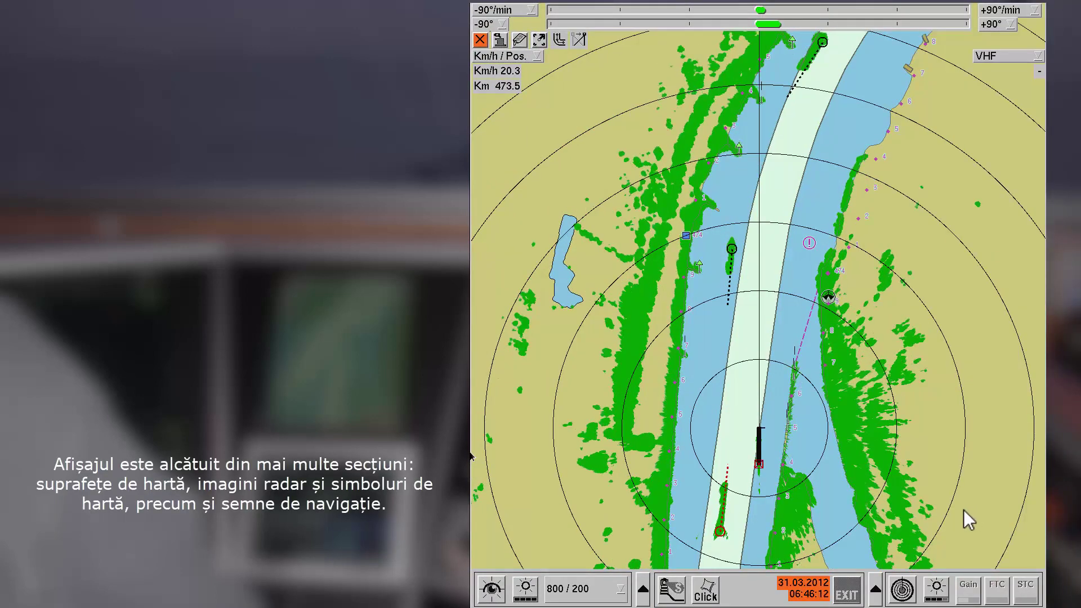
Suppress the radar echoes in the radar settings so only the chart shows.
{"action": "left_click", "coordinate": [903, 590]}
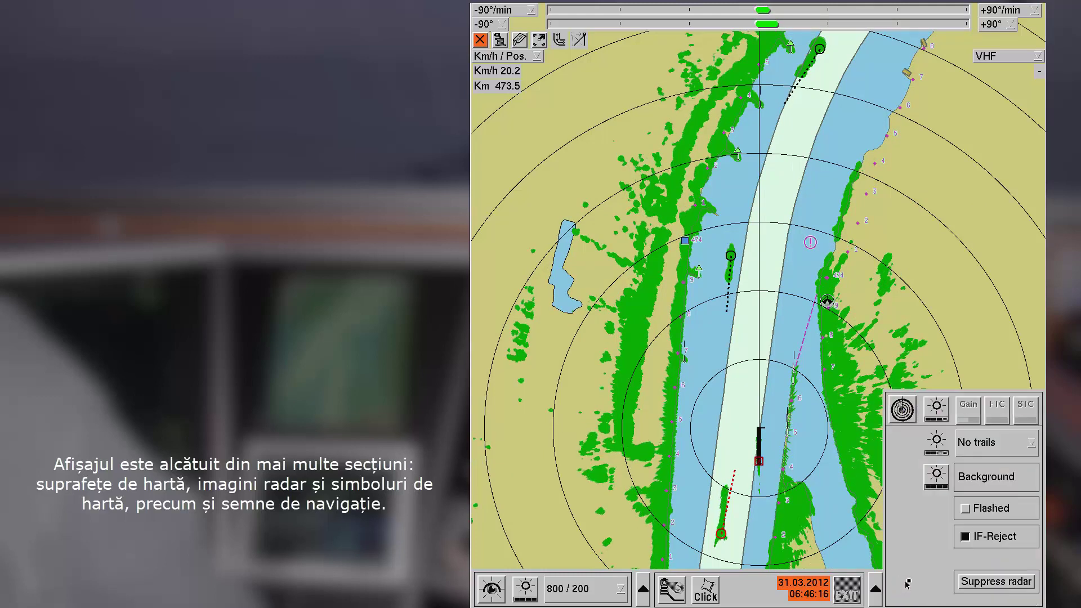
{"action": "left_click", "coordinate": [970, 582]}
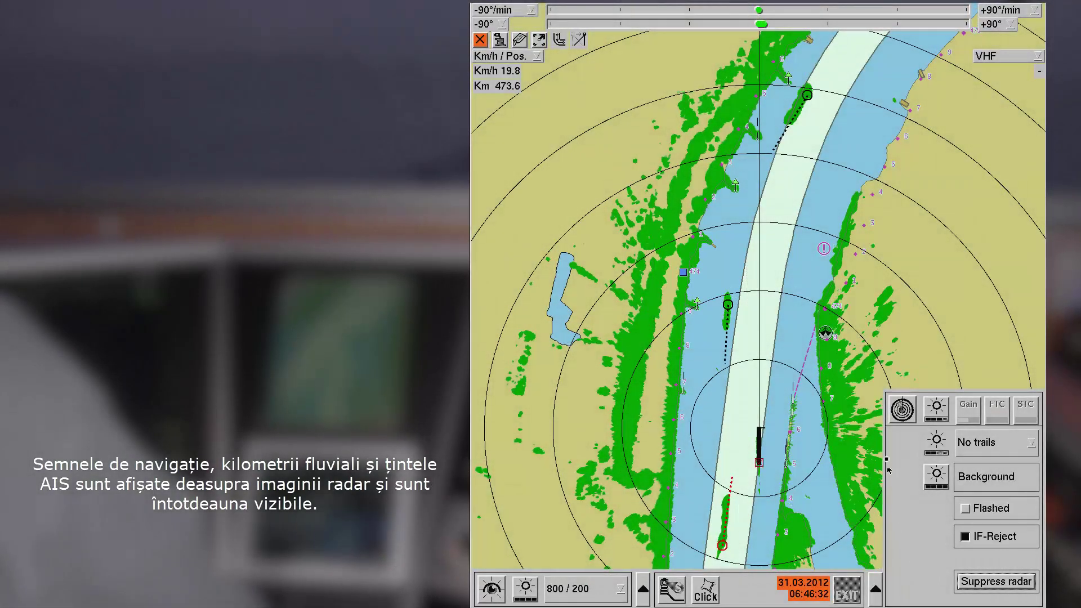
{"action": "left_click", "coordinate": [902, 415]}
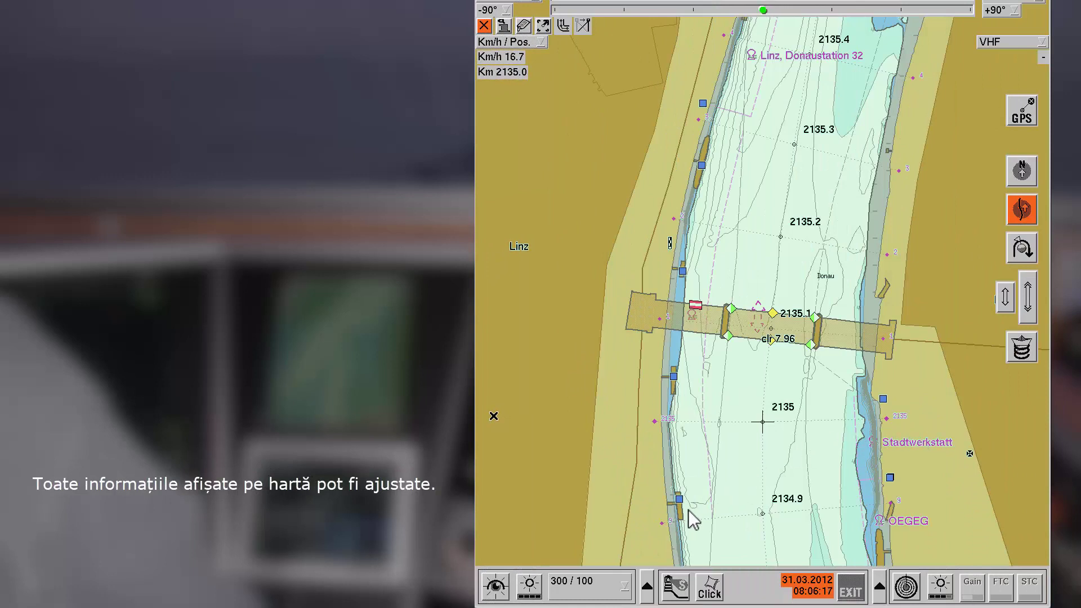
In the chart menu, compare the Details and Standard display levels.
{"action": "left_click", "coordinate": [646, 589]}
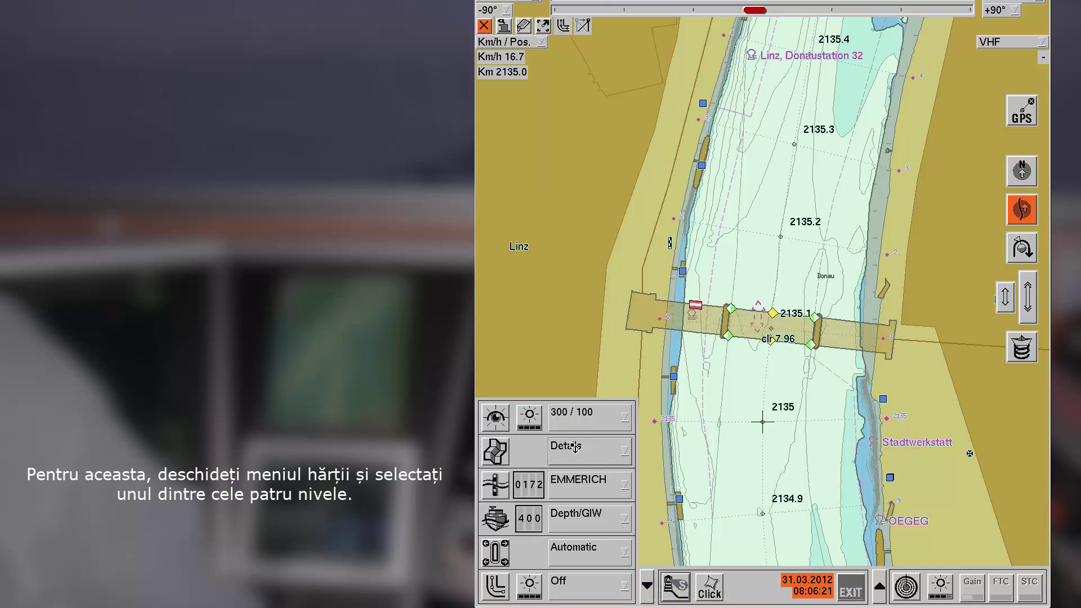
{"action": "left_click", "coordinate": [574, 447]}
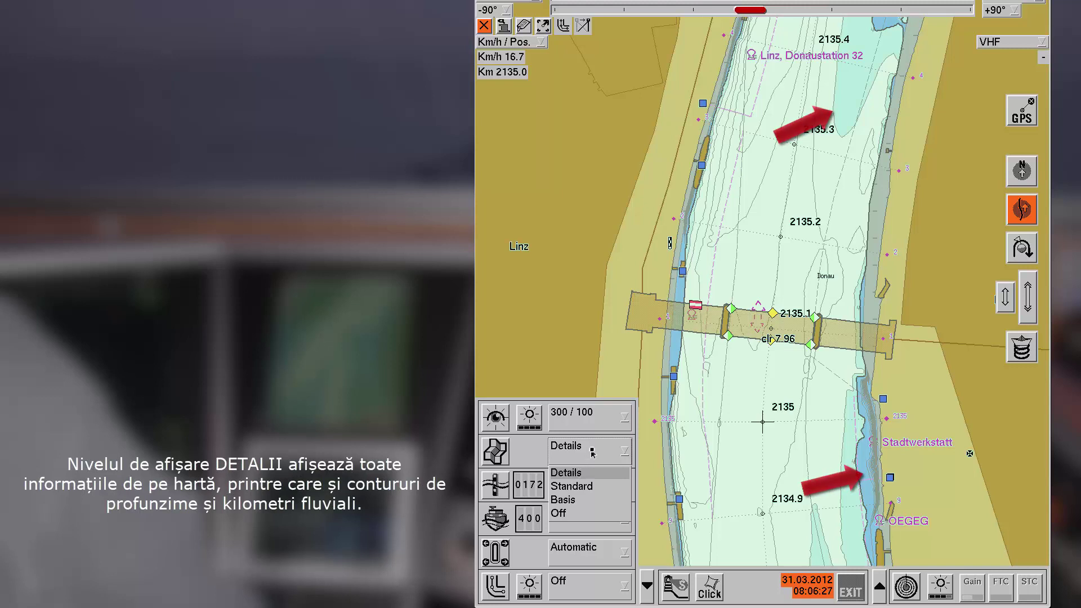
{"action": "left_click", "coordinate": [585, 471]}
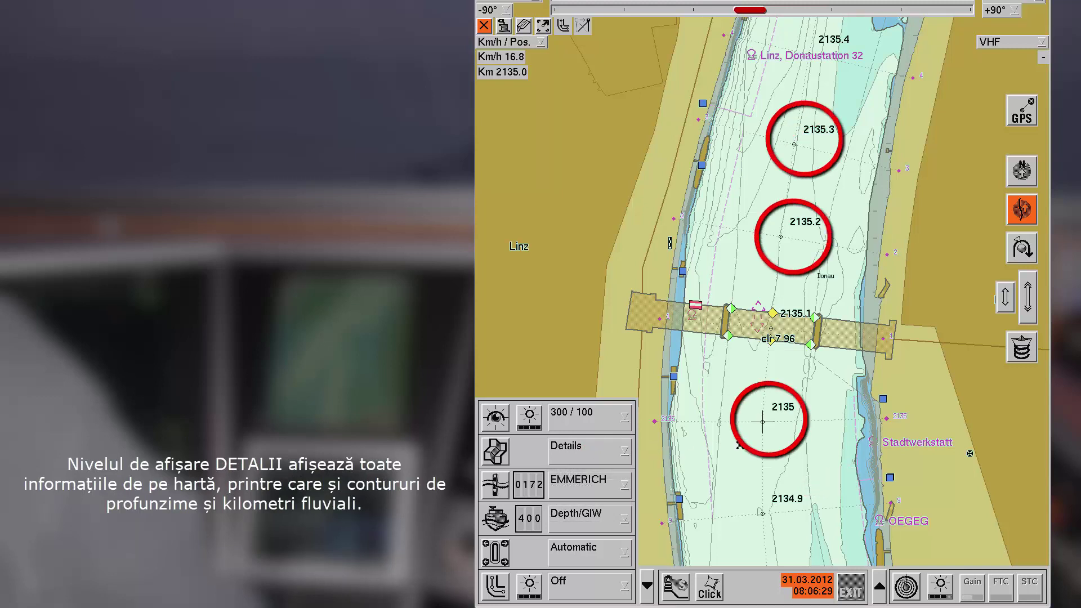
{"action": "left_click", "coordinate": [585, 455]}
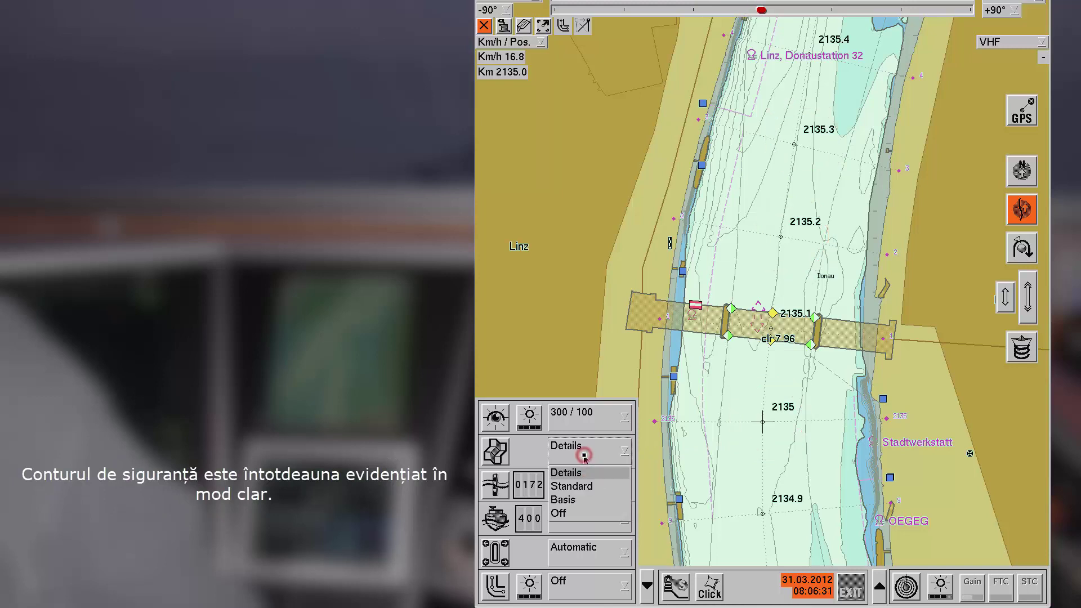
{"action": "left_click", "coordinate": [566, 489]}
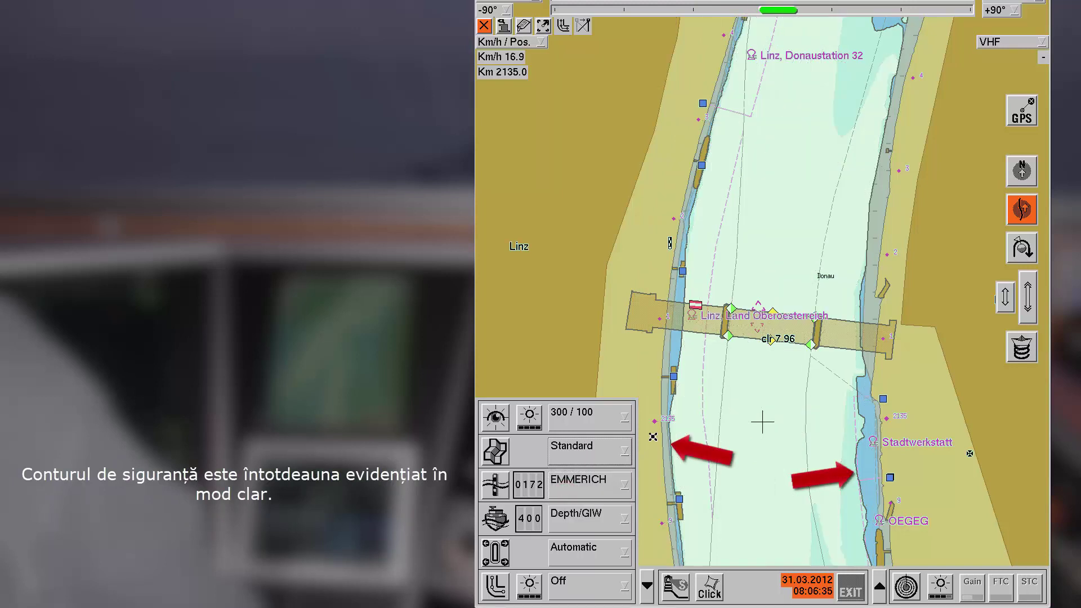
Try the Basis and Off display levels, then return to Standard.
{"action": "left_click", "coordinate": [606, 449]}
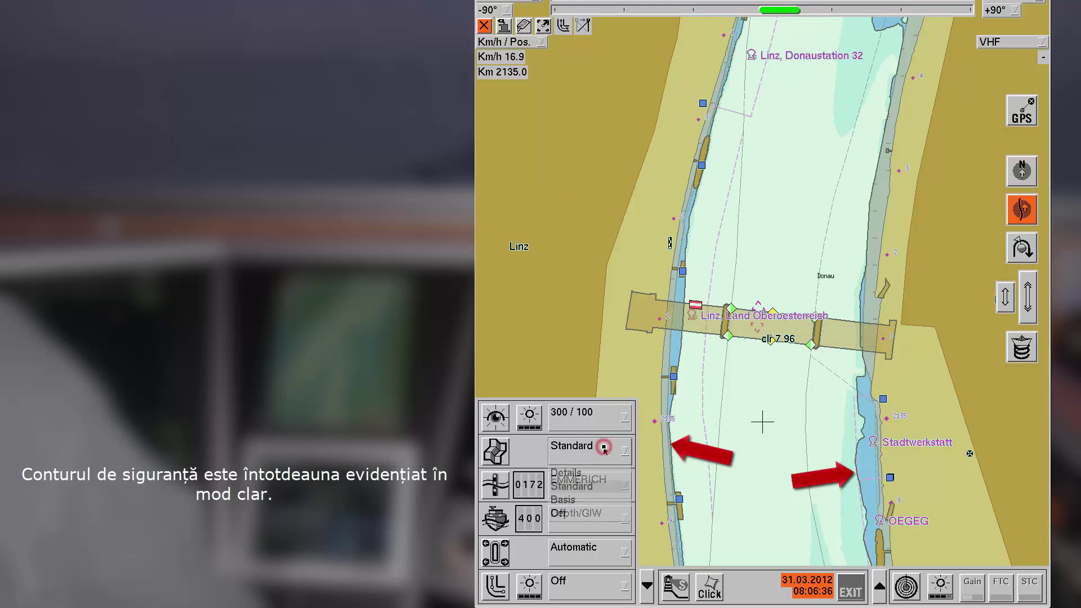
{"action": "left_click", "coordinate": [566, 500]}
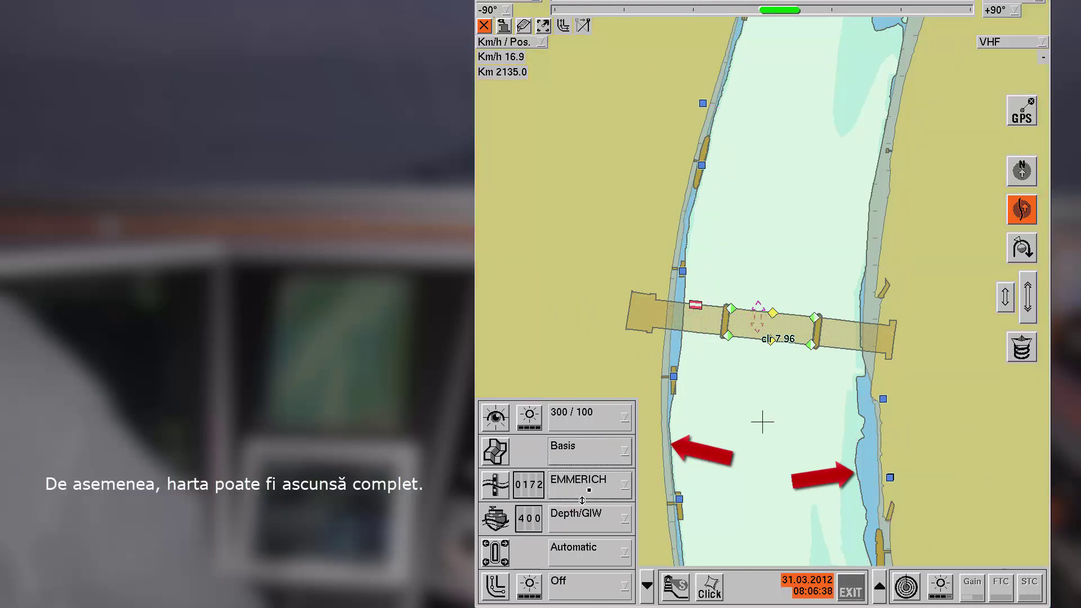
{"action": "left_click", "coordinate": [599, 454]}
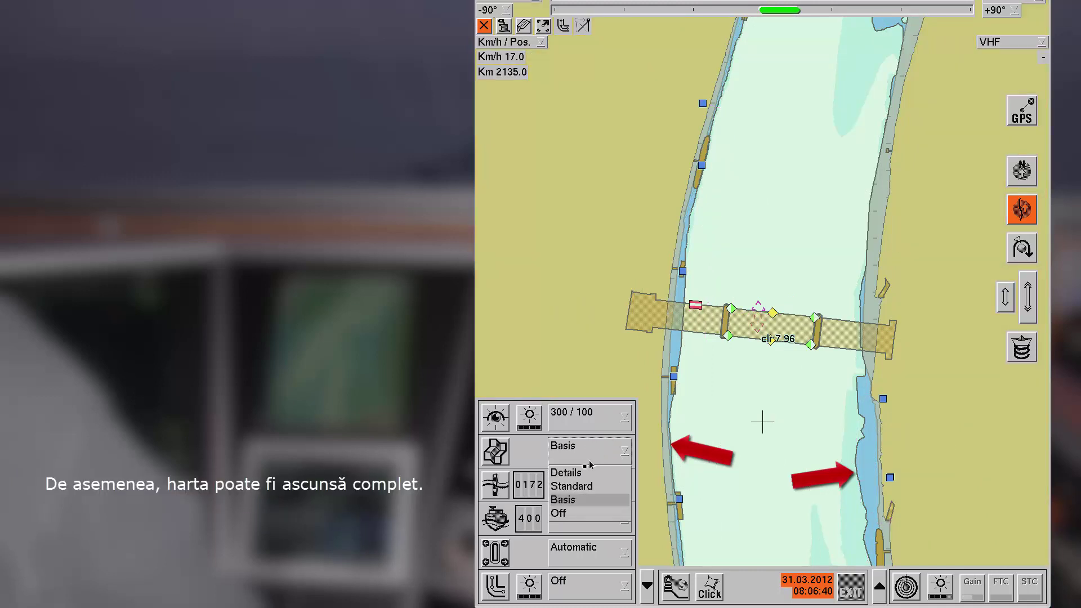
{"action": "left_click", "coordinate": [563, 513]}
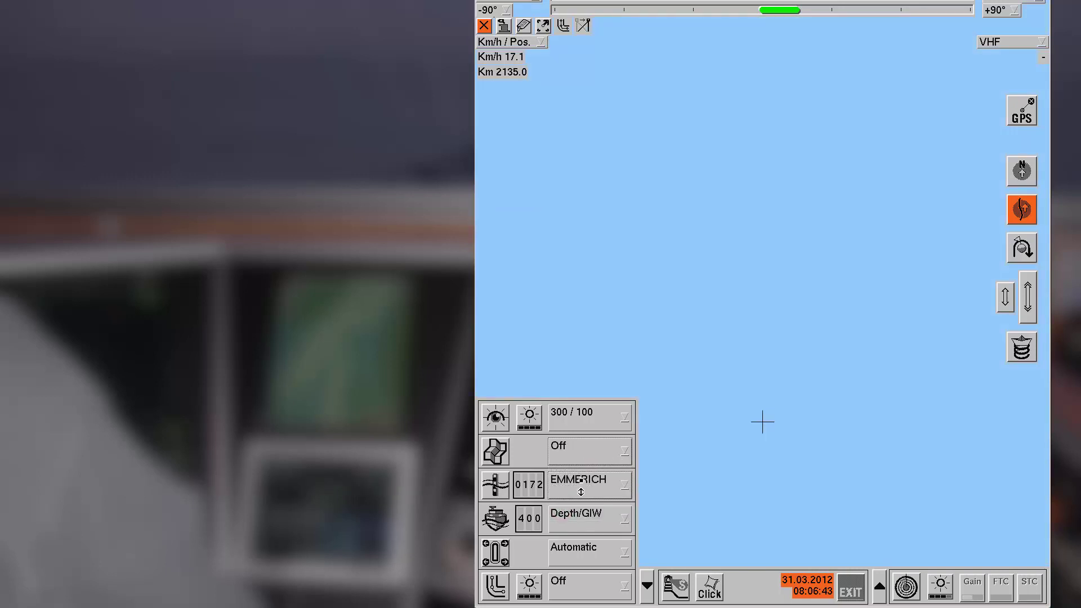
{"action": "left_click", "coordinate": [600, 449]}
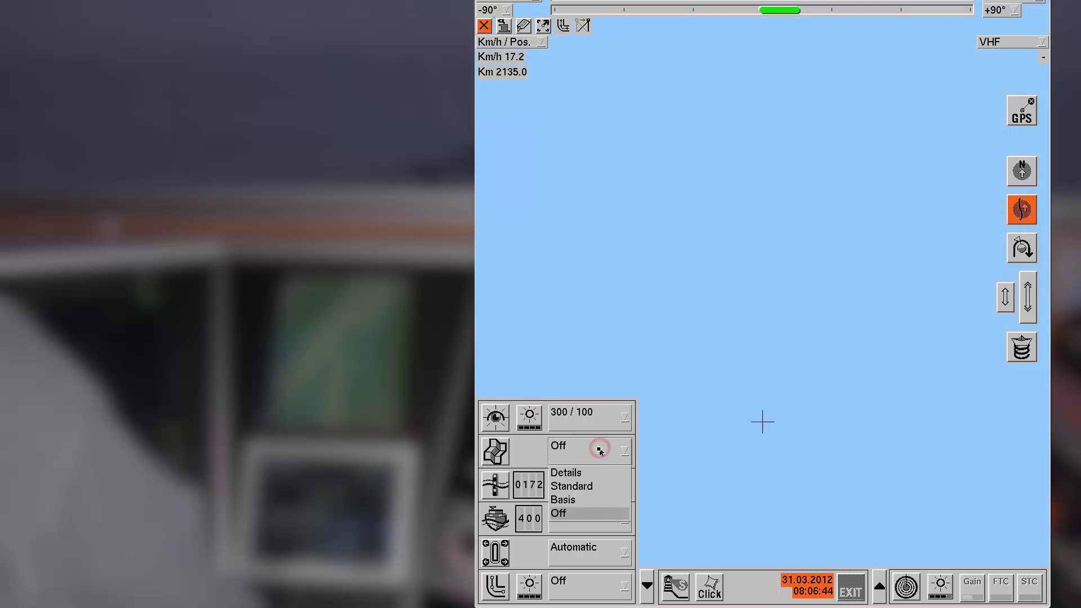
{"action": "left_click", "coordinate": [575, 487]}
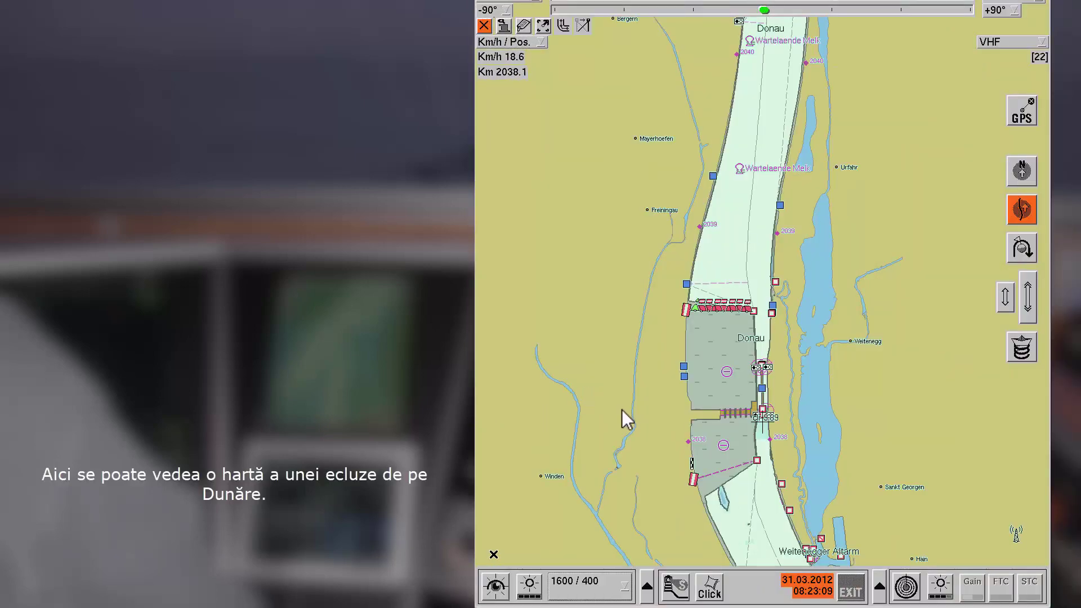
Change the display range from 1600 / 400 to 800 / 200.
{"action": "left_click", "coordinate": [594, 588]}
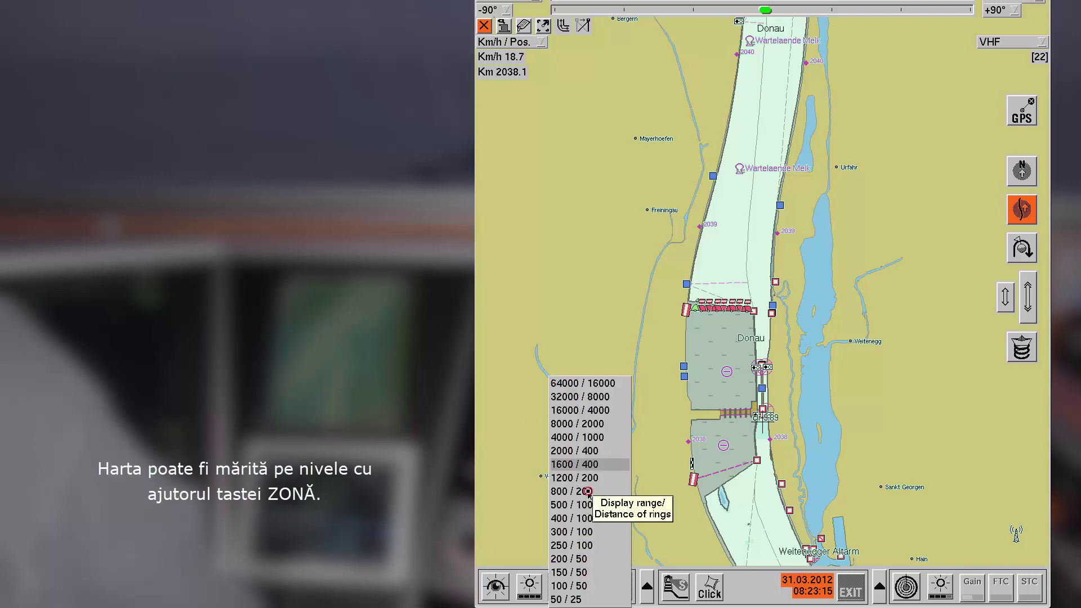
{"action": "left_click", "coordinate": [589, 492]}
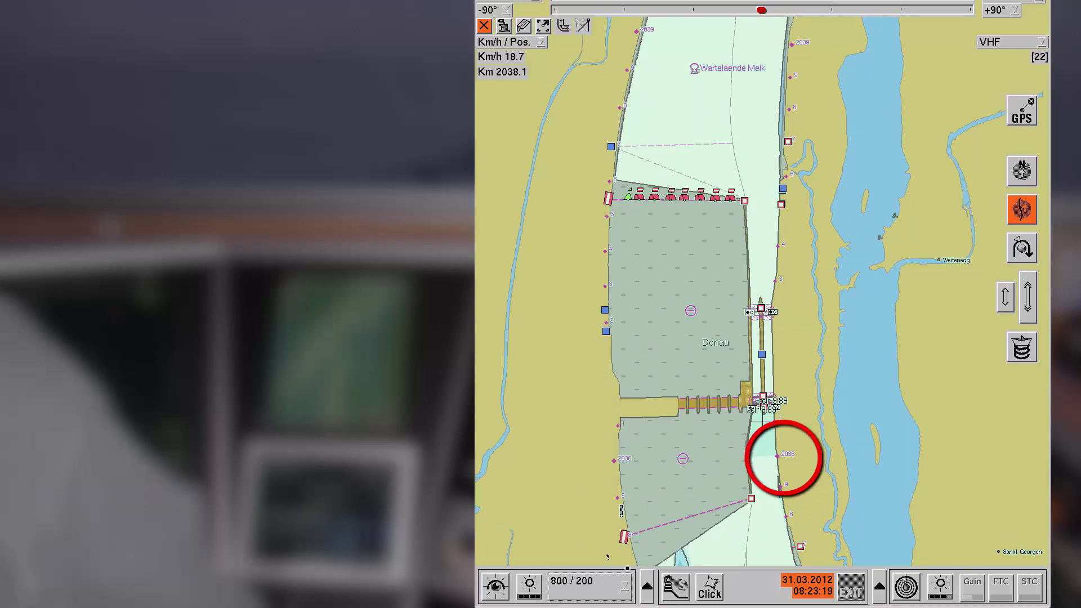
Set the font size to 200% in the Charts display settings.
{"action": "left_click", "coordinate": [646, 592]}
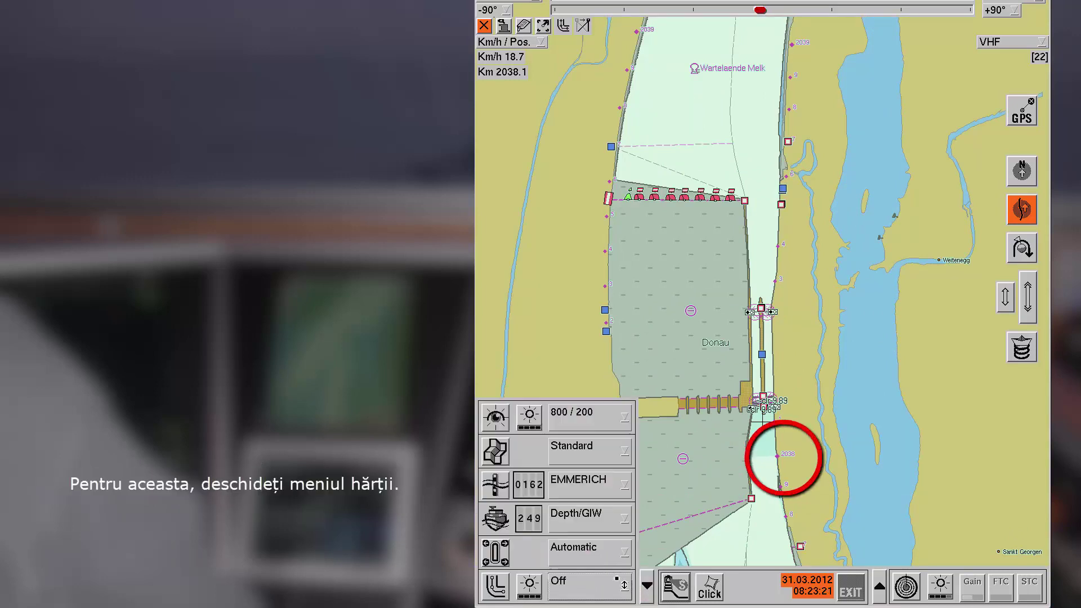
{"action": "left_click", "coordinate": [498, 452]}
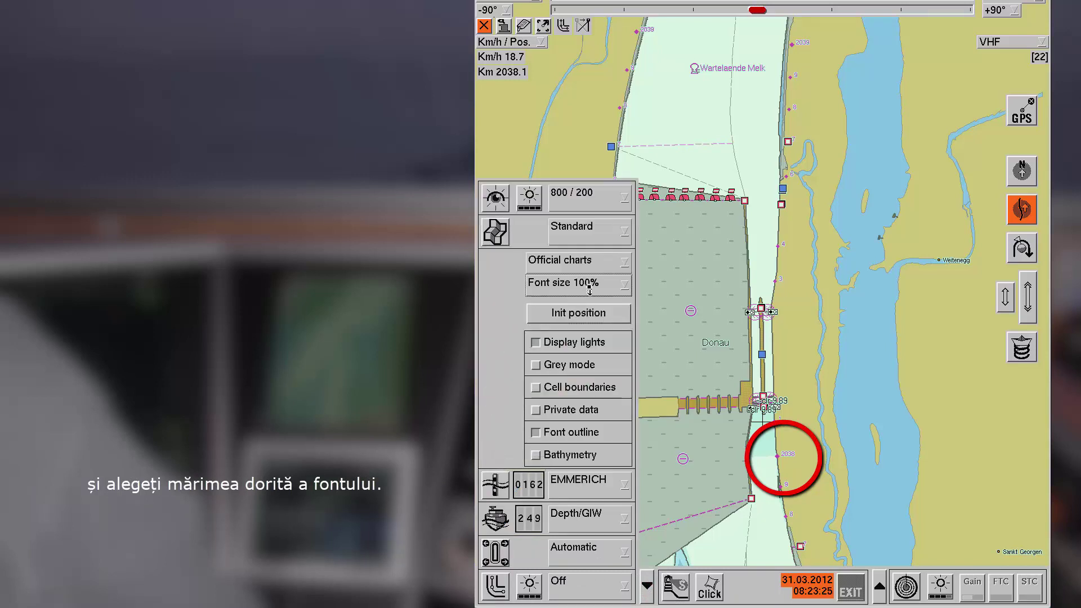
{"action": "left_click", "coordinate": [622, 281]}
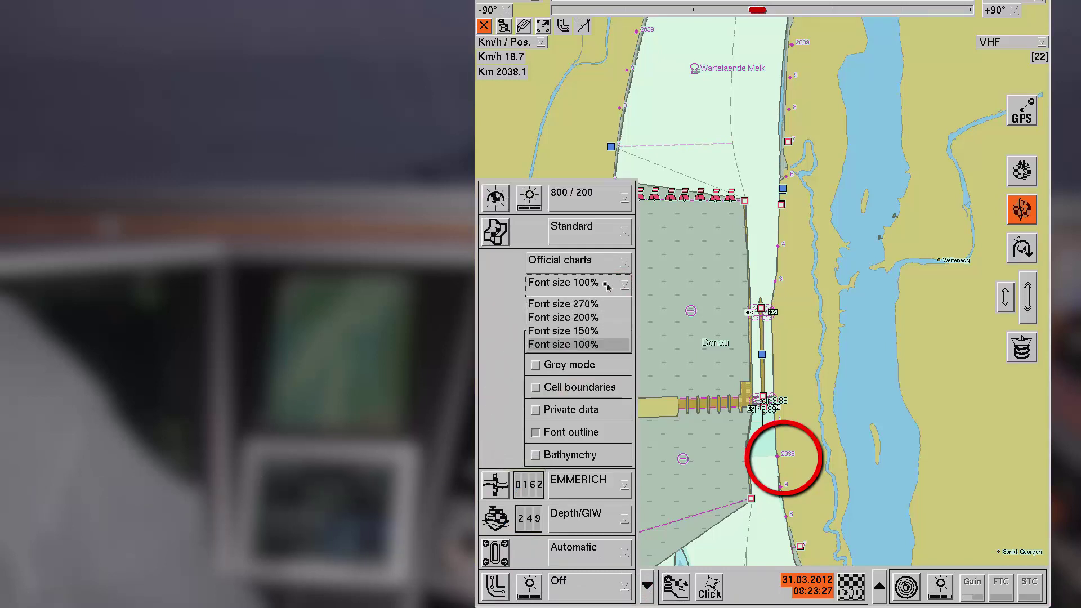
{"action": "left_click", "coordinate": [588, 319]}
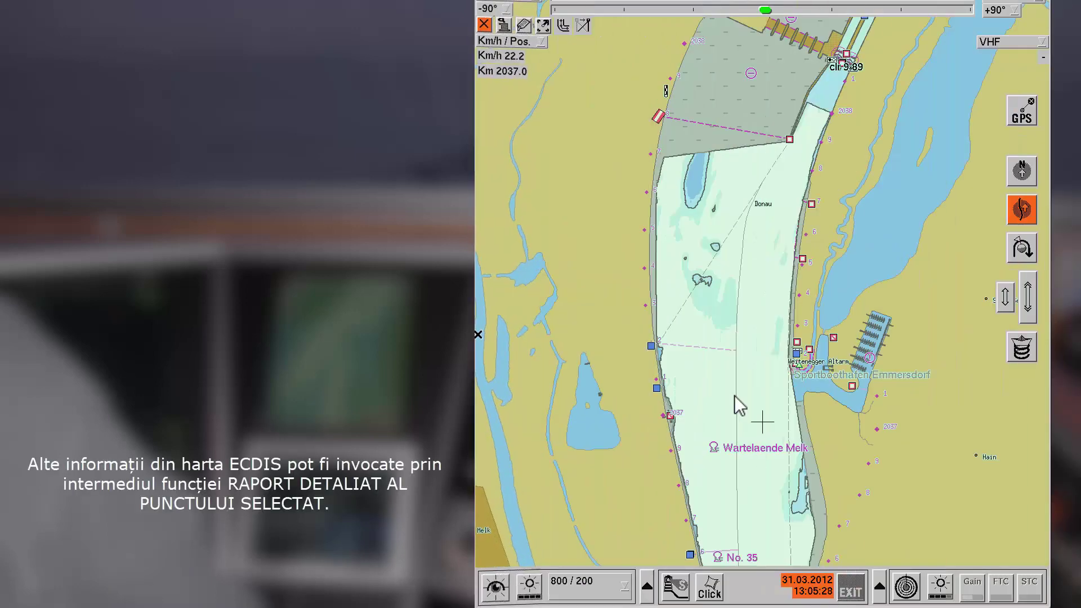
Open pick reports for the sign near Weitenegger Altarm and another navigation sign.
{"action": "right_click", "coordinate": [797, 357]}
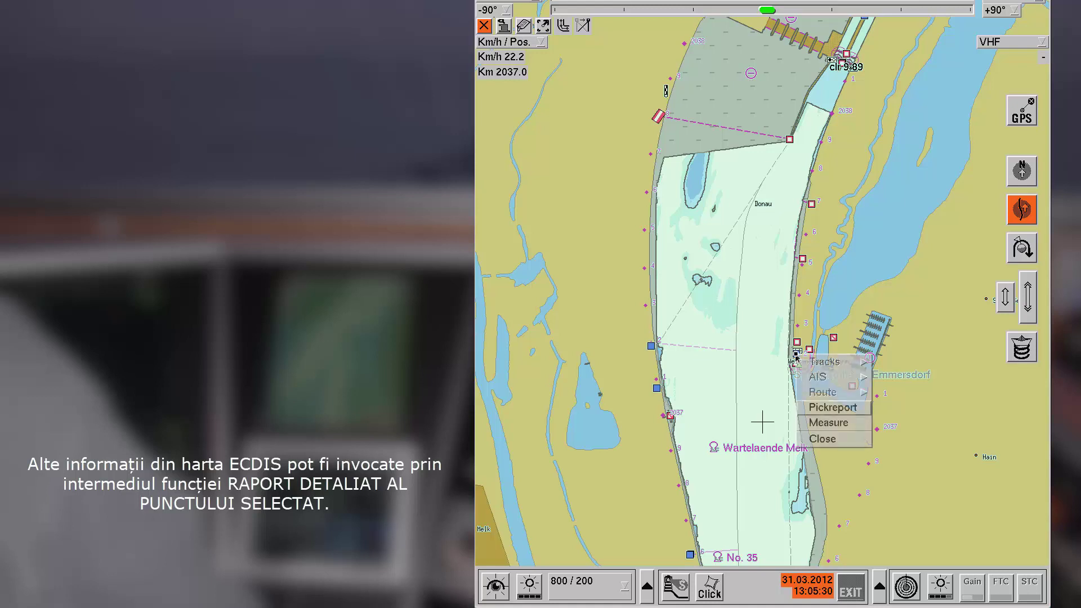
{"action": "left_click", "coordinate": [812, 407]}
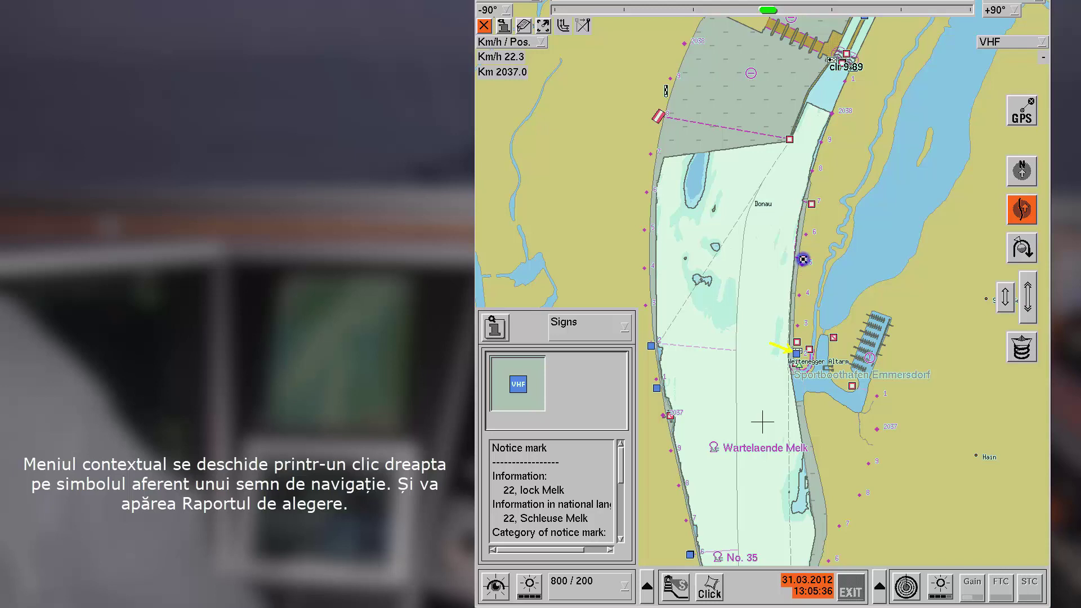
{"action": "right_click", "coordinate": [803, 259]}
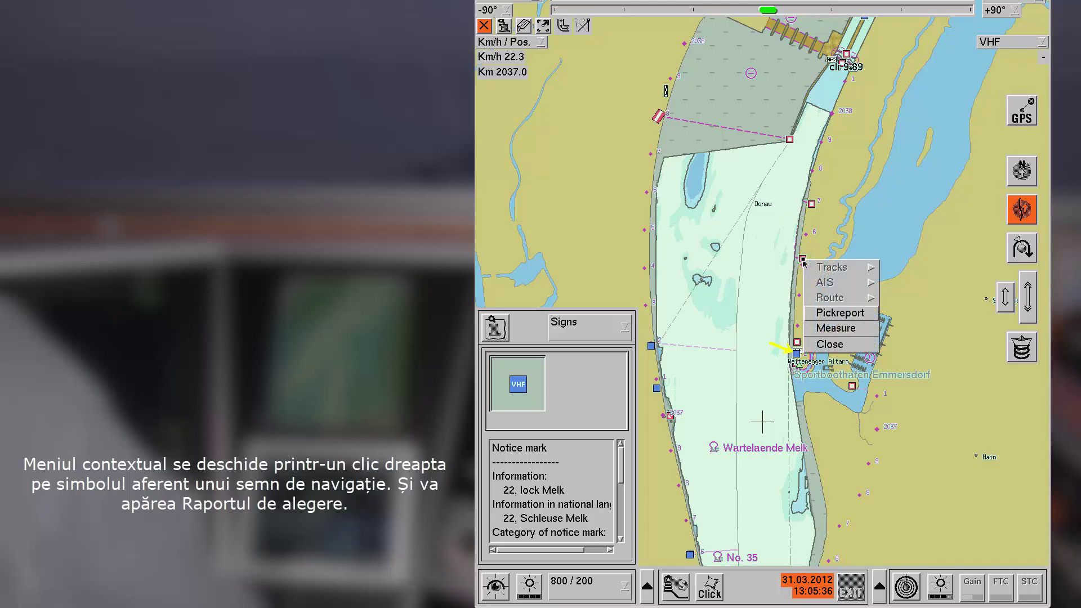
{"action": "left_click", "coordinate": [820, 314]}
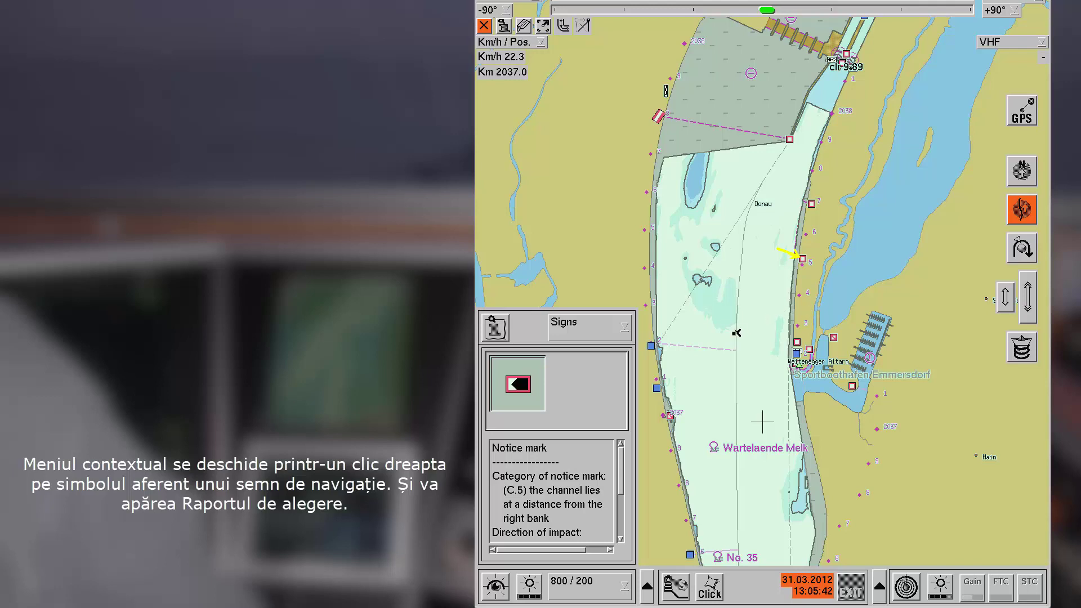
Open pick reports for the left-bank notice marks, including the km 2037 mark.
{"action": "right_click", "coordinate": [653, 347]}
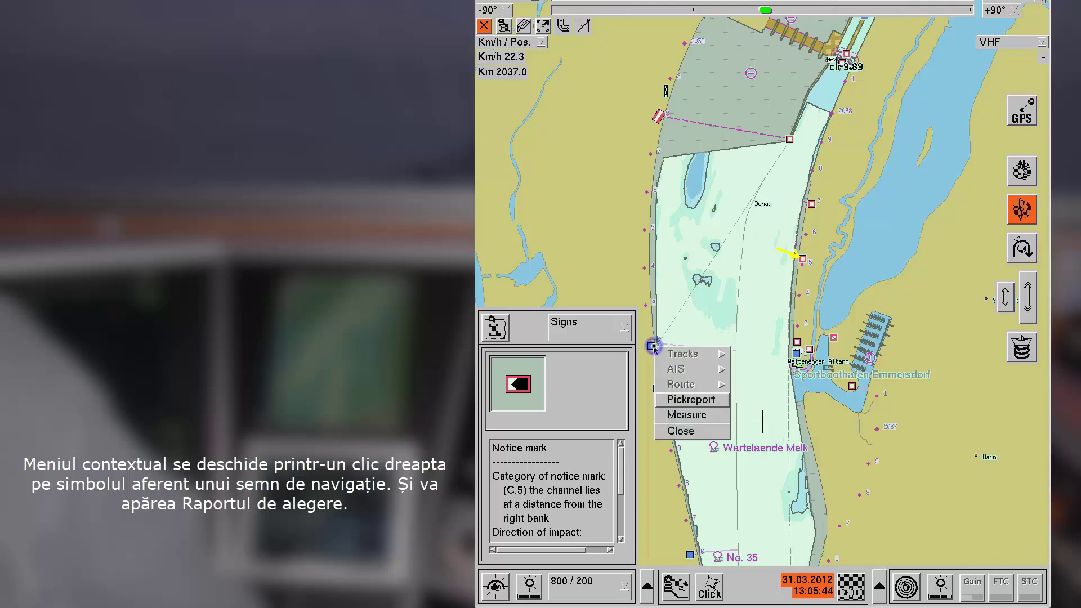
{"action": "left_click", "coordinate": [689, 400]}
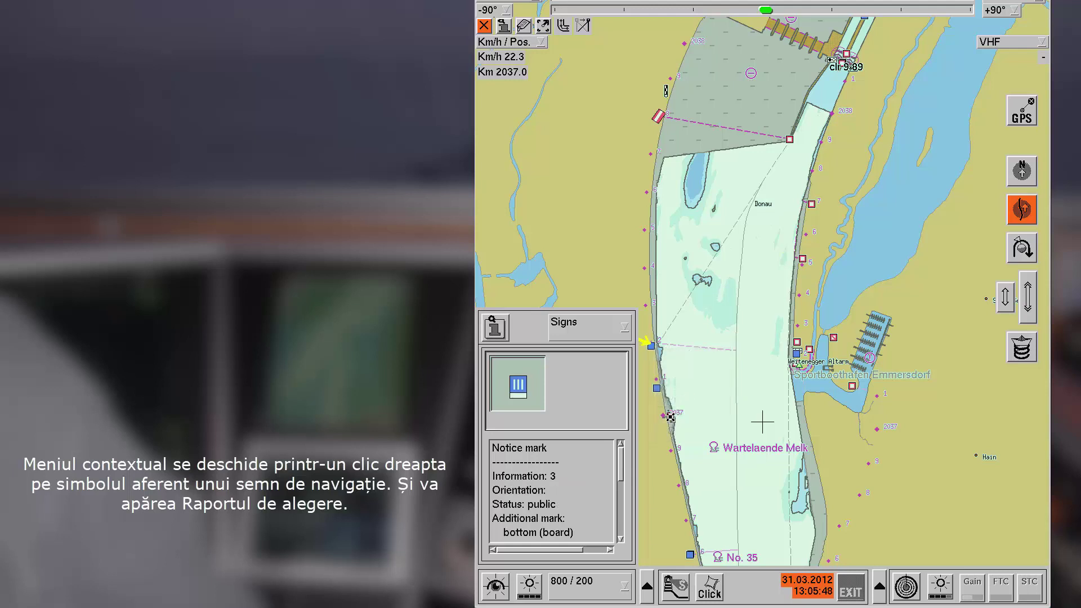
{"action": "right_click", "coordinate": [670, 417]}
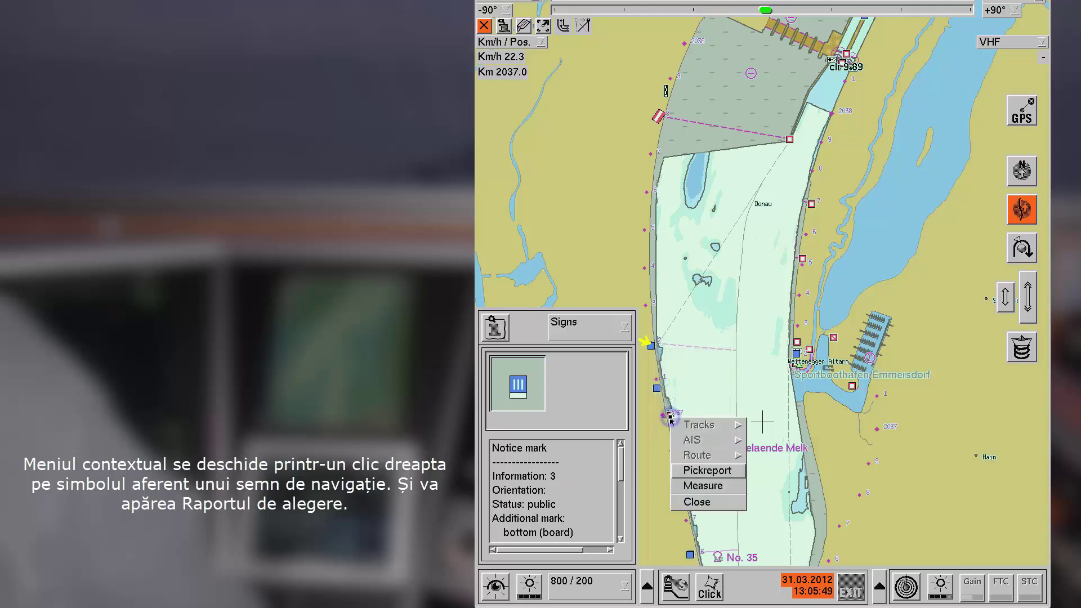
{"action": "left_click", "coordinate": [699, 471]}
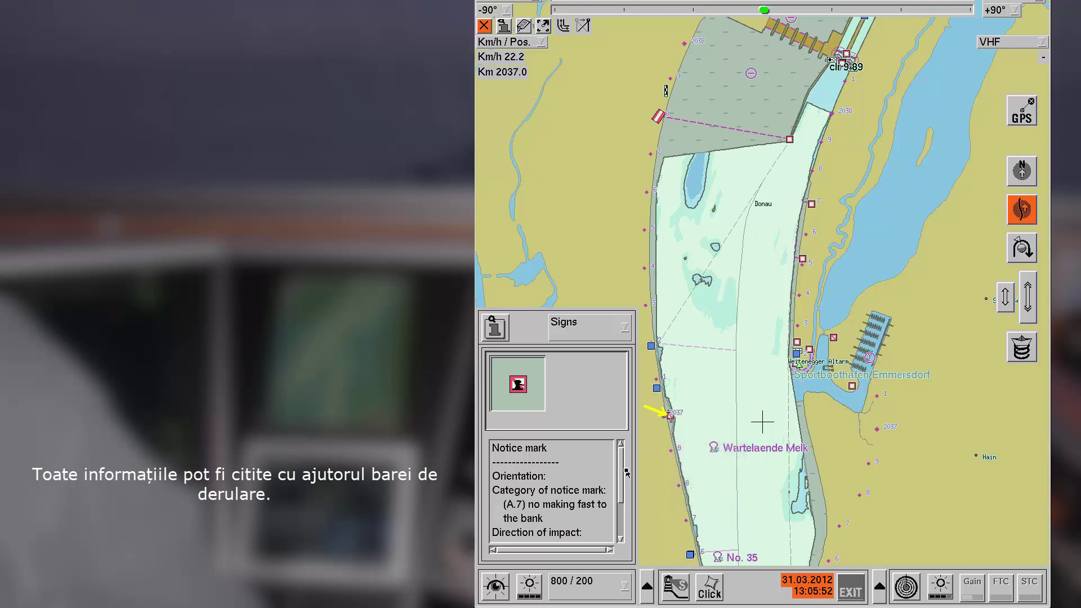
{"action": "left_click_drag", "start_coordinate": [621, 463], "coordinate": [623, 497]}
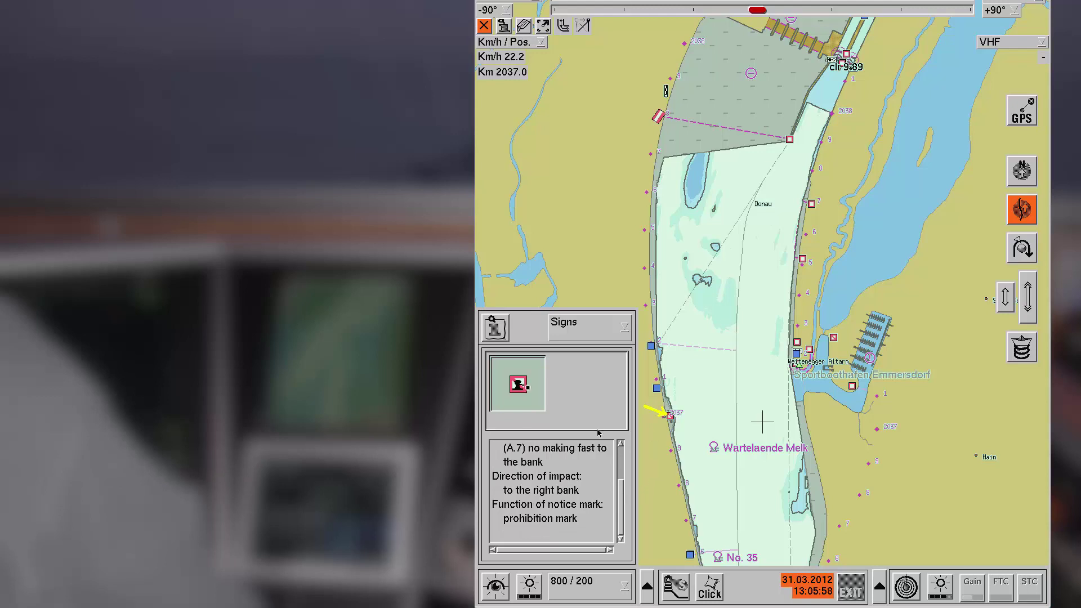
Close the report and raise the ship's draught from 259 to 309 in Depth/GlW.
{"action": "left_click", "coordinate": [497, 326]}
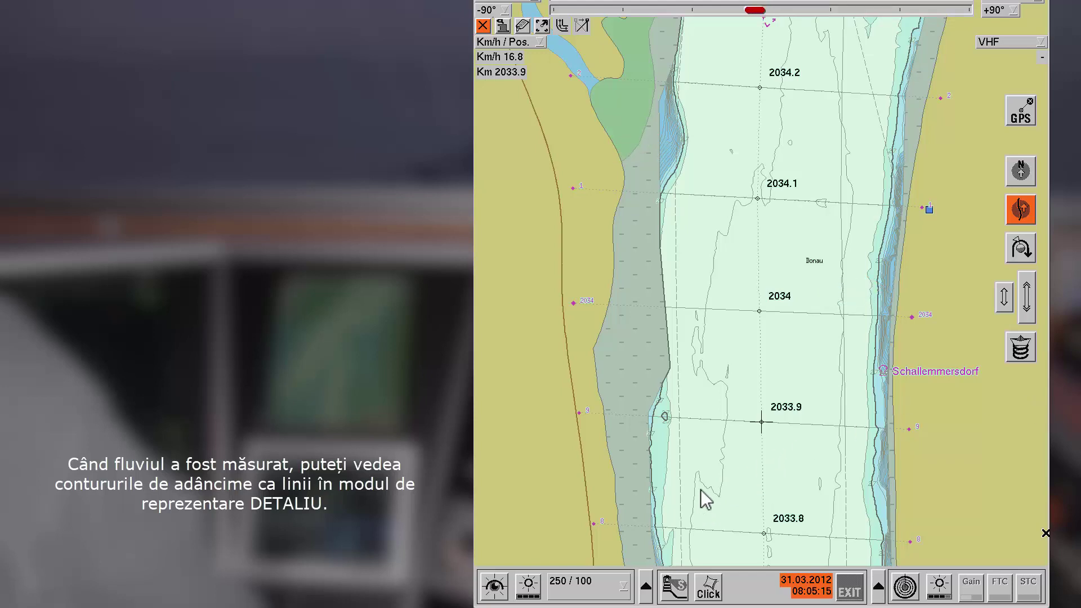
{"action": "left_click", "coordinate": [645, 586]}
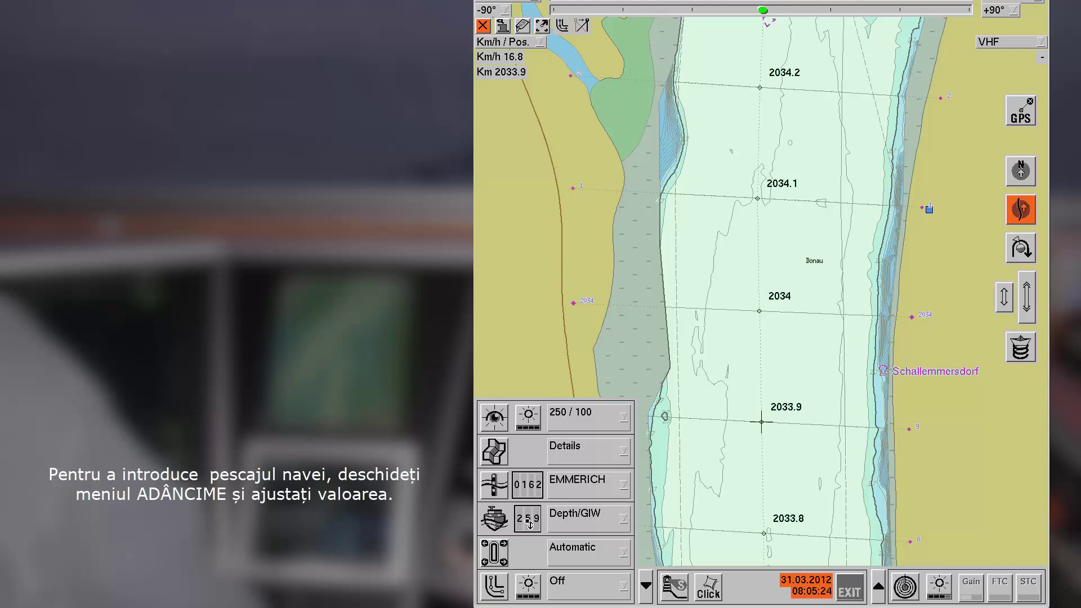
{"action": "left_click", "coordinate": [530, 523]}
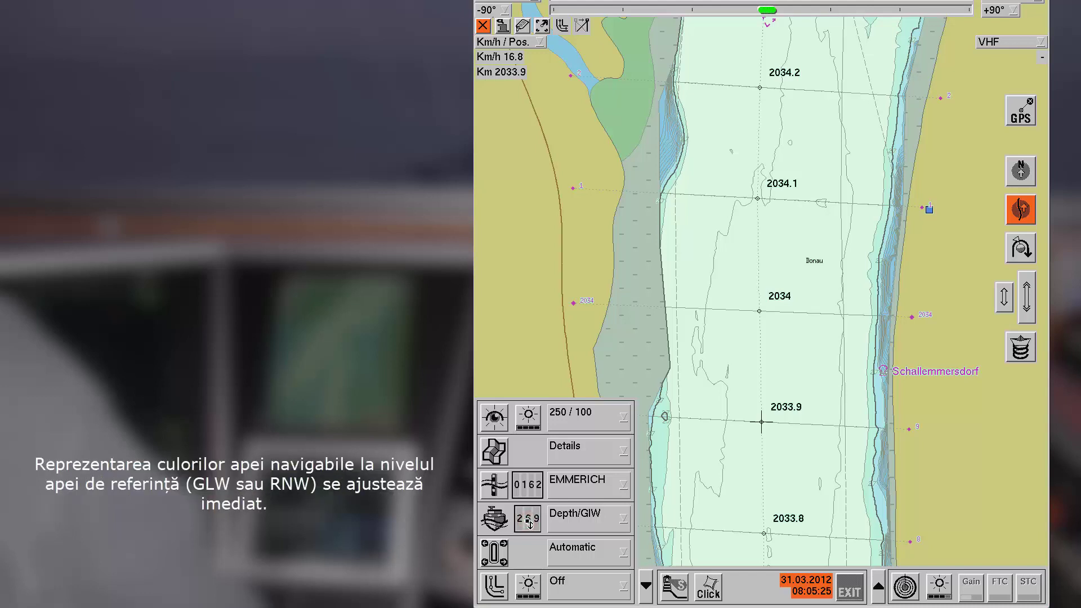
{"action": "left_click", "coordinate": [530, 522]}
{"action": "left_click", "coordinate": [530, 522]}
{"action": "left_click", "coordinate": [530, 522]}
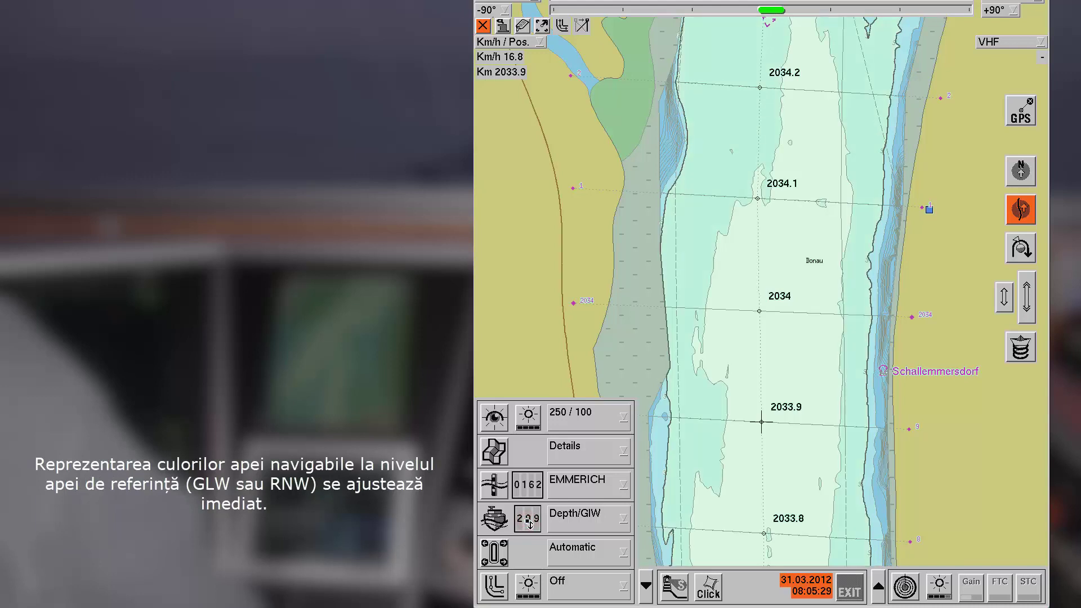
{"action": "left_click", "coordinate": [530, 522]}
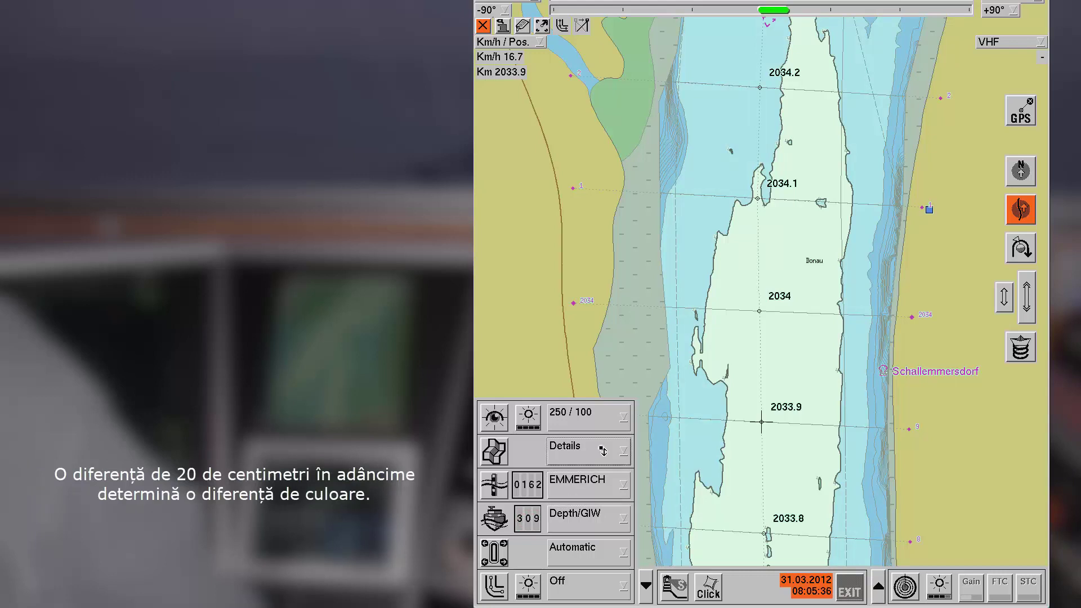
Open the grey bank strip's pick report and locate its Unsurveyed area entry.
{"action": "right_click", "coordinate": [631, 316]}
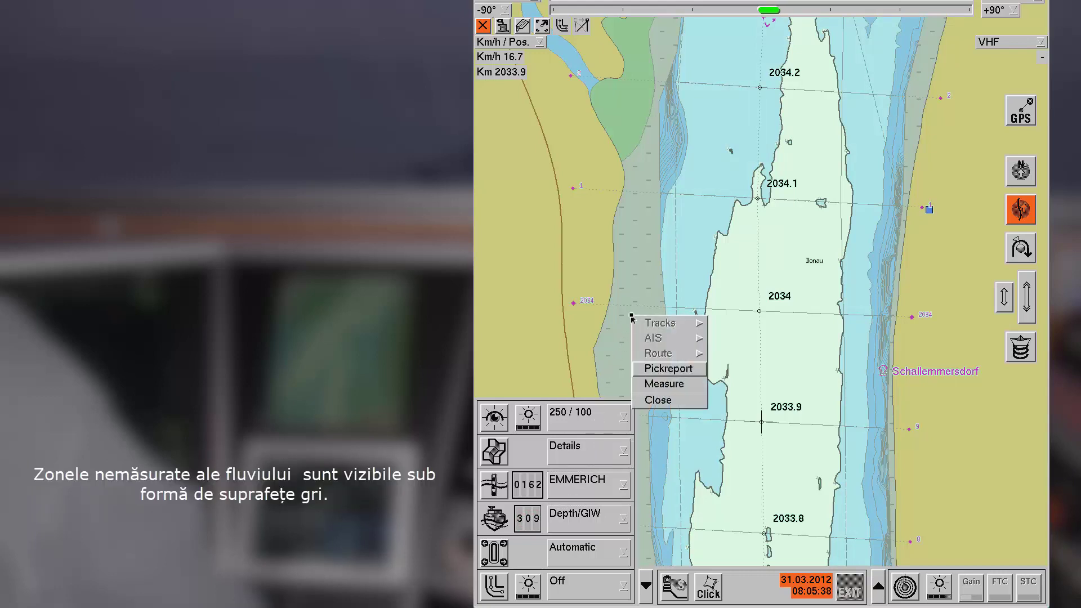
{"action": "left_click", "coordinate": [648, 371]}
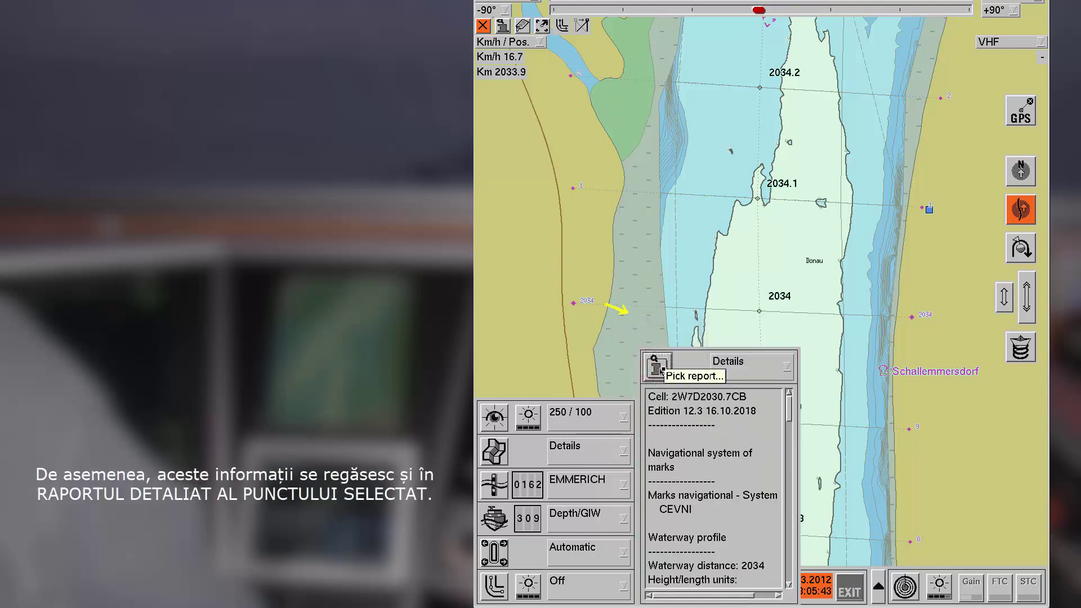
{"action": "left_click", "coordinate": [792, 419]}
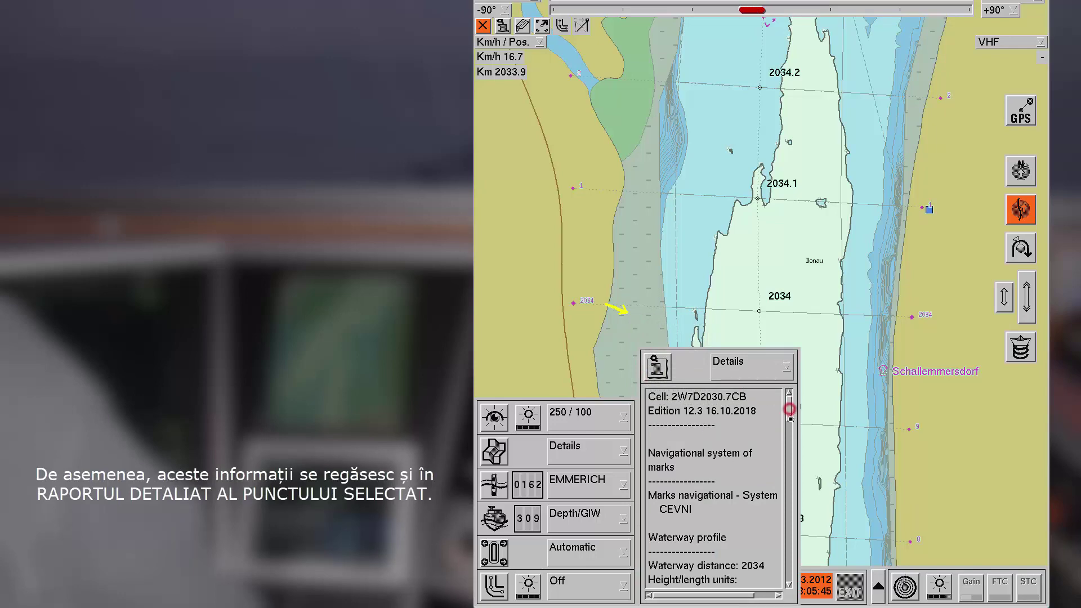
{"action": "left_click_drag", "start_coordinate": [789, 408], "coordinate": [789, 600]}
{"action": "left_click", "coordinate": [693, 525]}
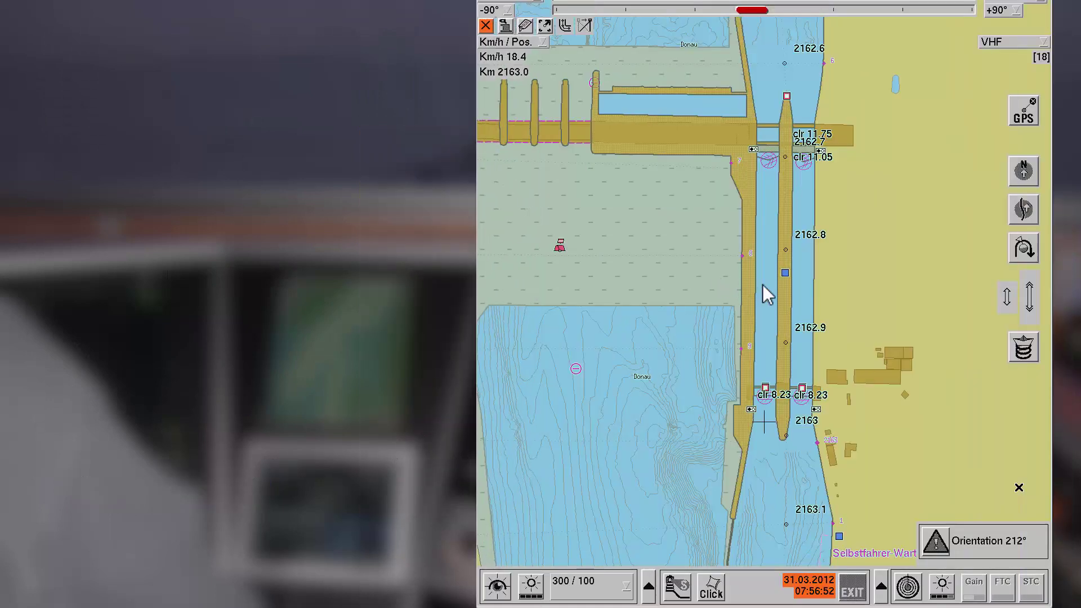
Check the Schleuse Aschach pick report for clearance length 230 and width 24, then close it.
{"action": "right_click", "coordinate": [765, 286]}
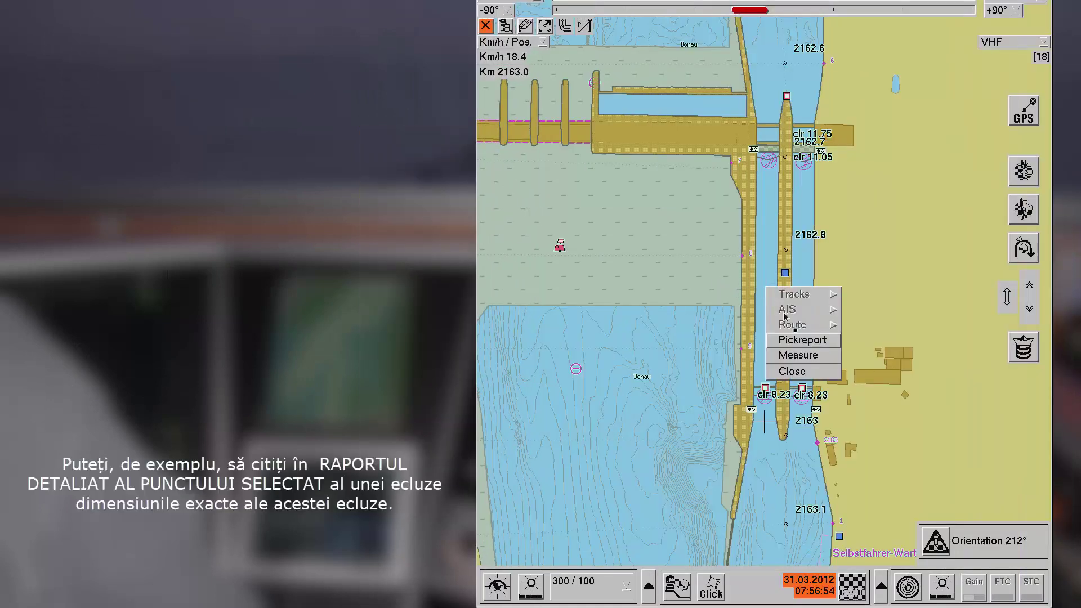
{"action": "left_click", "coordinate": [798, 340]}
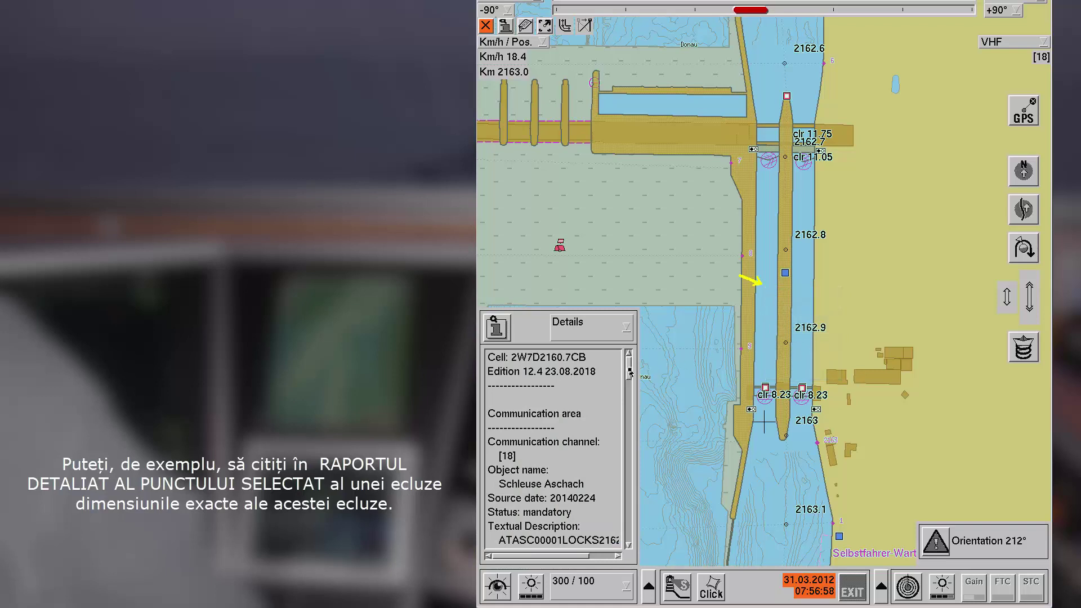
{"action": "left_click_drag", "start_coordinate": [630, 372], "coordinate": [631, 424]}
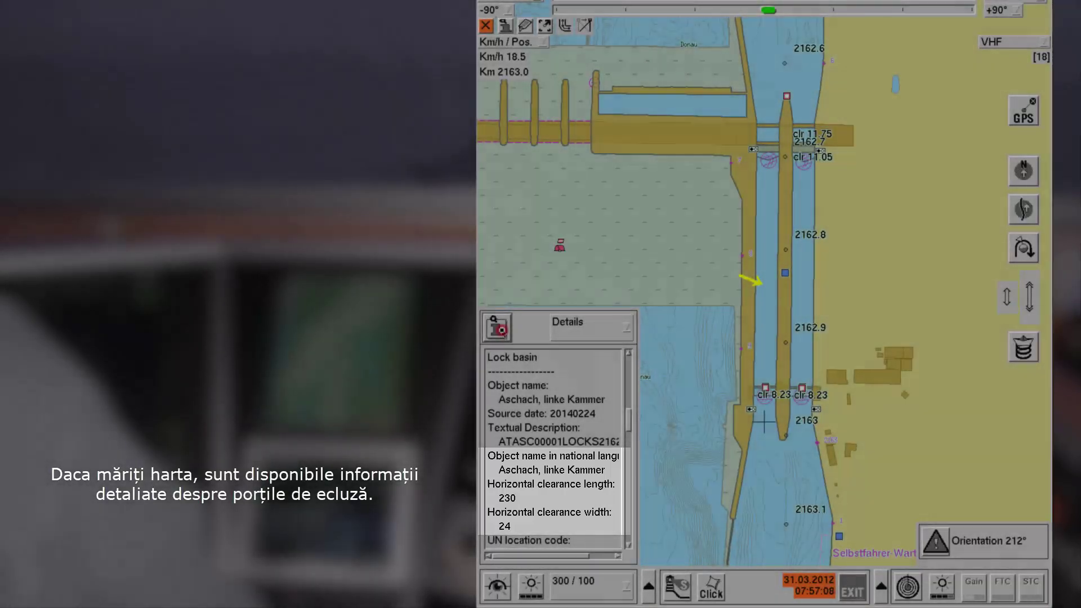
{"action": "left_click", "coordinate": [501, 330]}
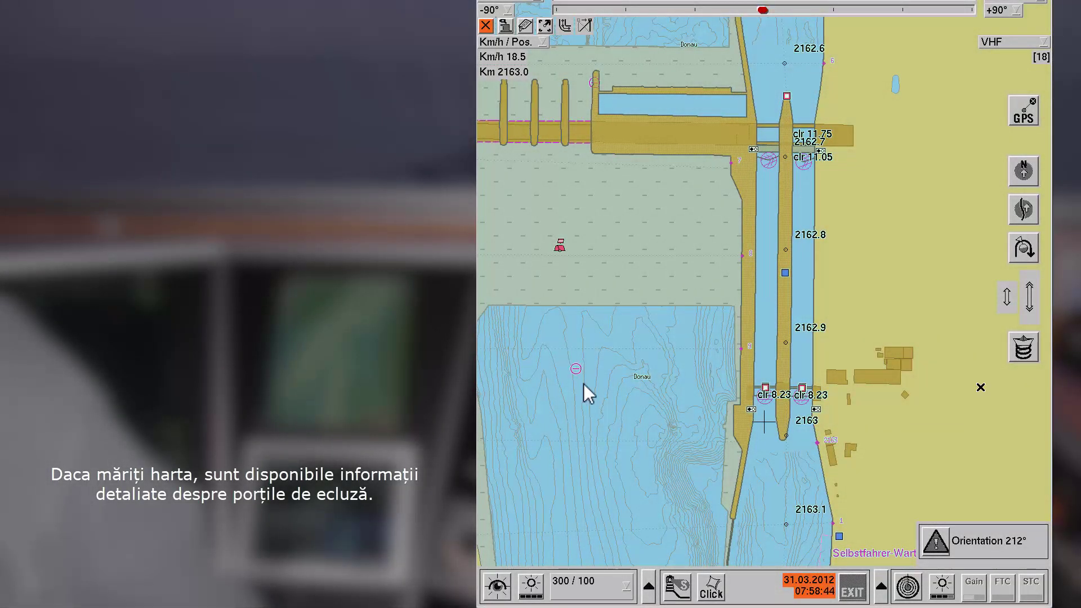
Zoom to 100 / 50 and open the lock-gate notice mark's pick report.
{"action": "left_click", "coordinate": [577, 583]}
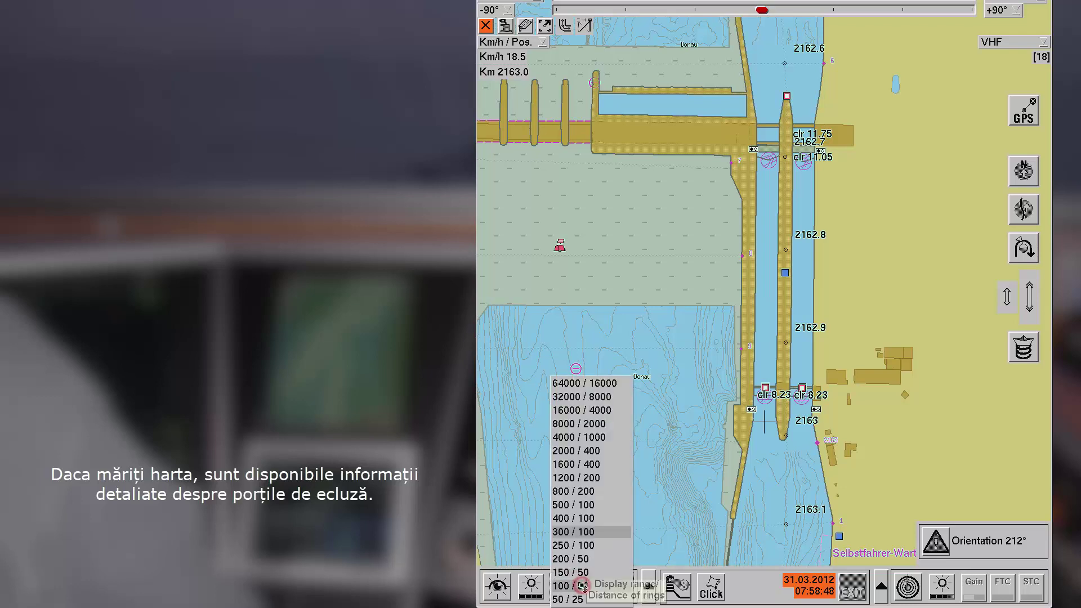
{"action": "left_click", "coordinate": [580, 586]}
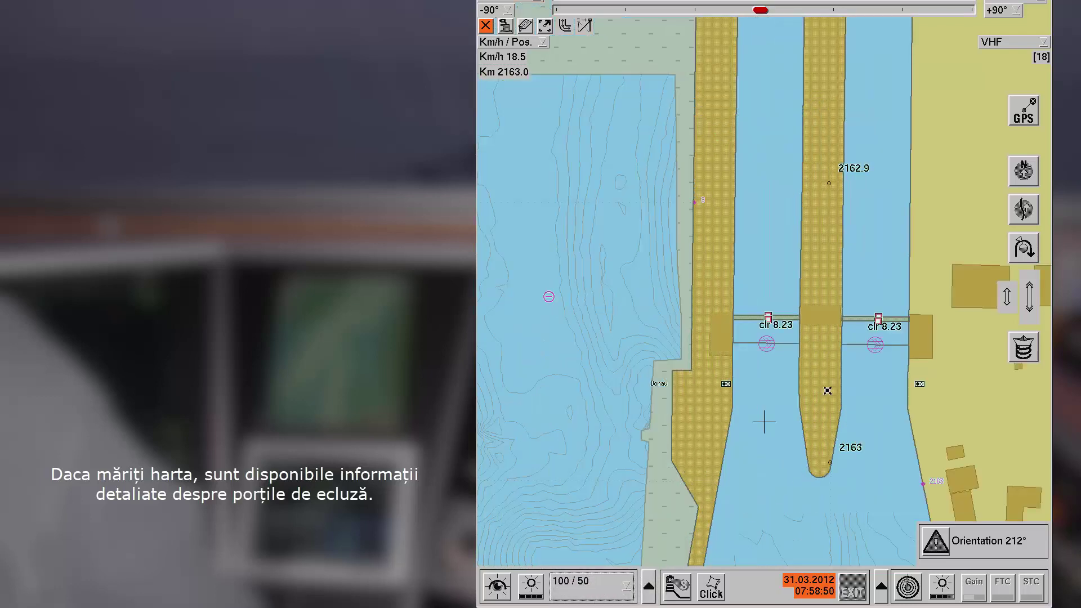
{"action": "right_click", "coordinate": [764, 348]}
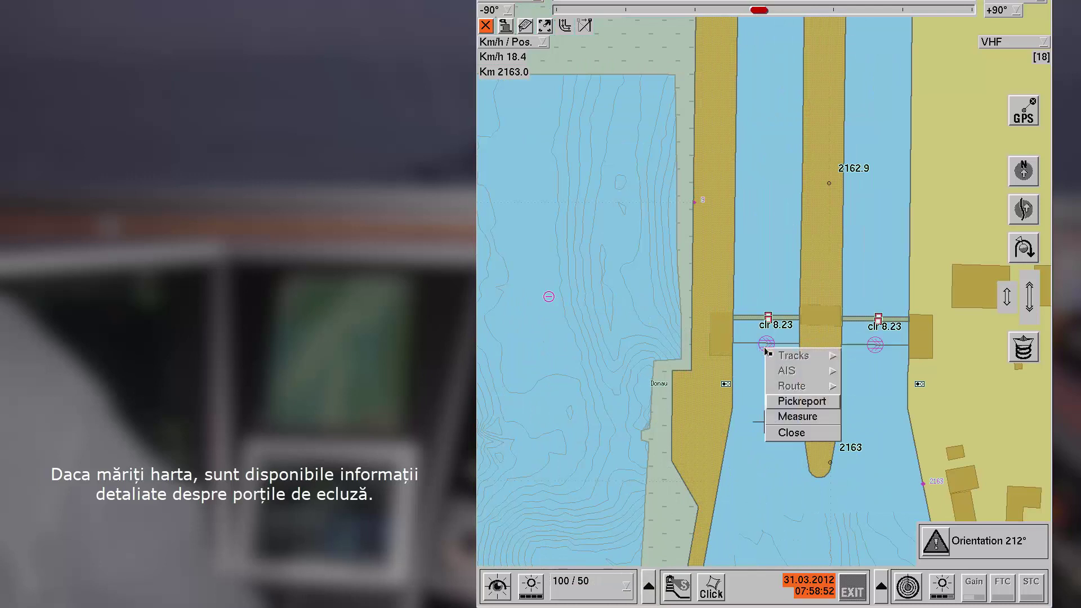
{"action": "left_click", "coordinate": [791, 401]}
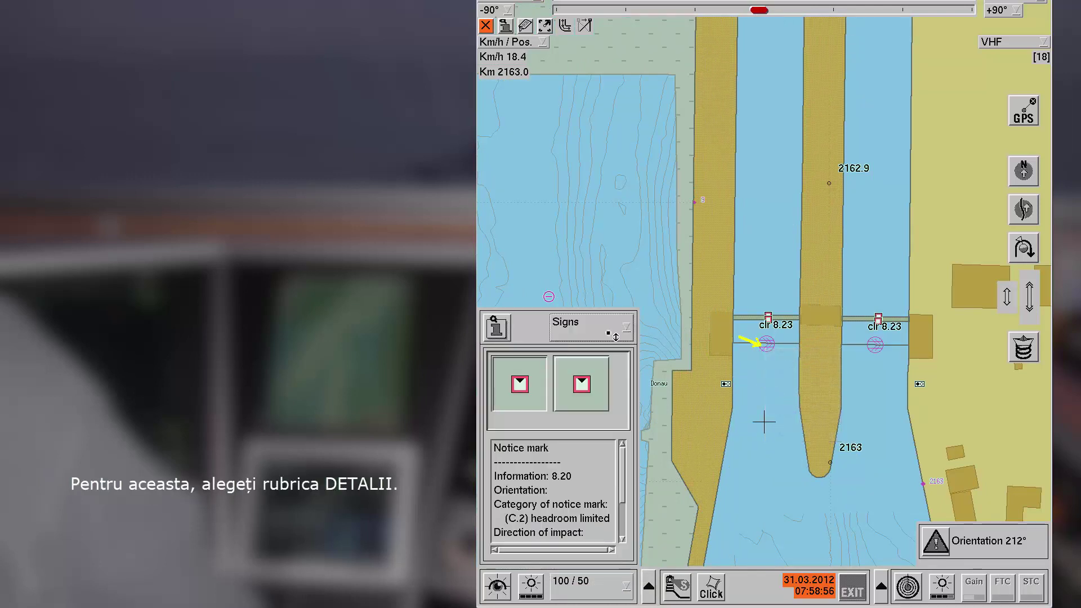
Switch the report to the full Details view and scroll through it.
{"action": "left_click", "coordinate": [598, 327]}
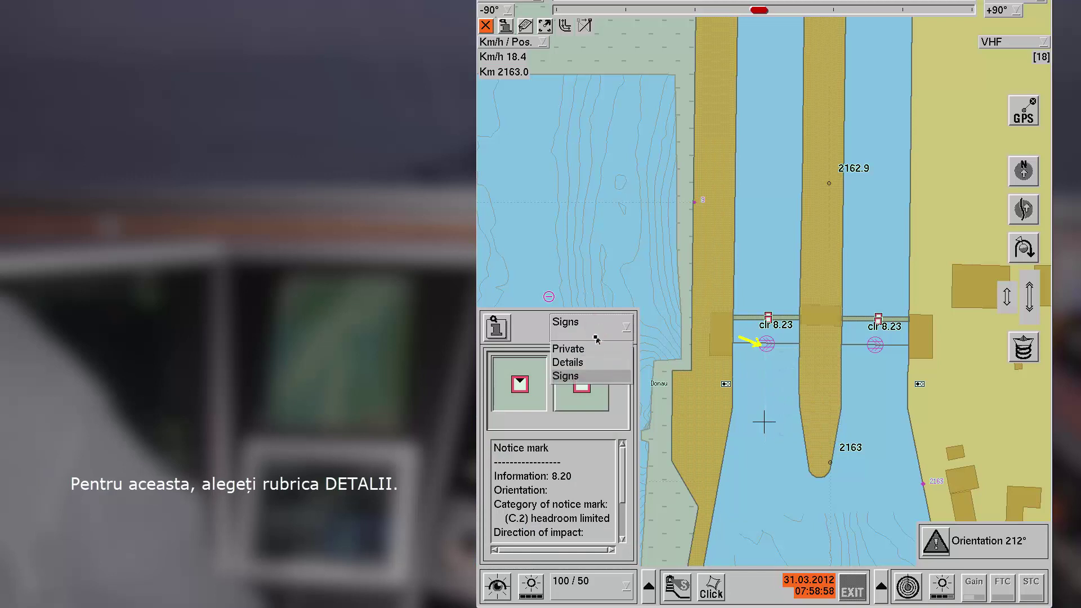
{"action": "left_click", "coordinate": [572, 364]}
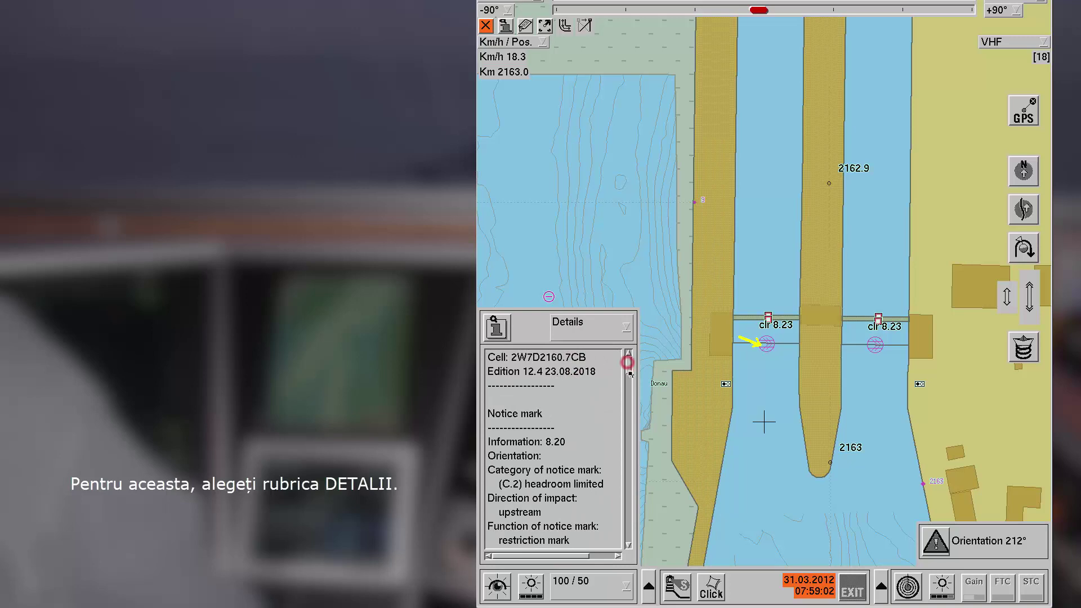
{"action": "left_click_drag", "start_coordinate": [629, 364], "coordinate": [630, 535]}
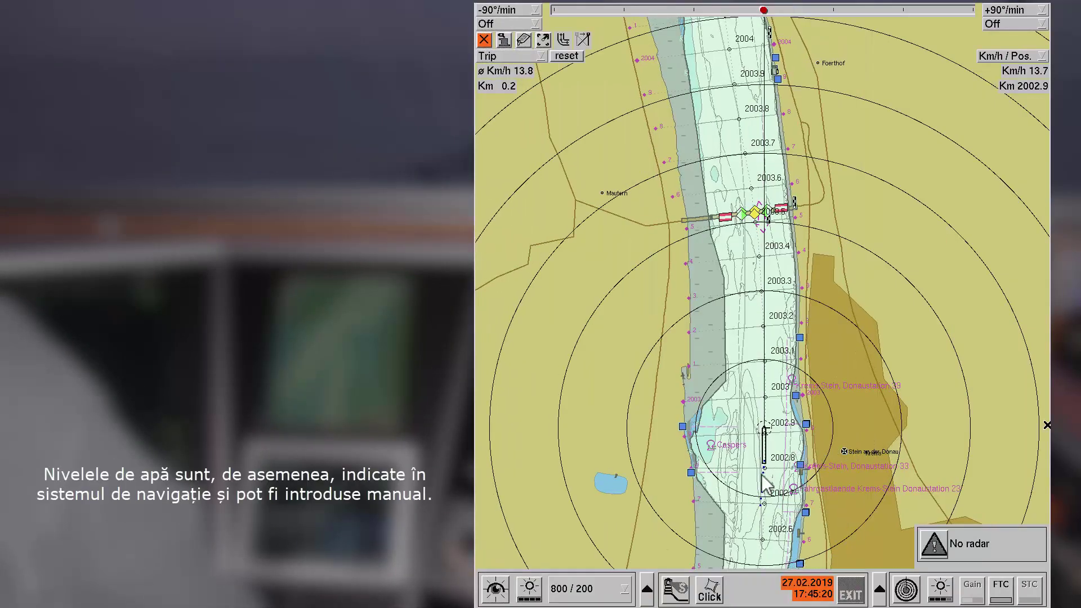
Lower the Korneuburg gauge value to 0289 in the water-level settings.
{"action": "left_click", "coordinate": [646, 592]}
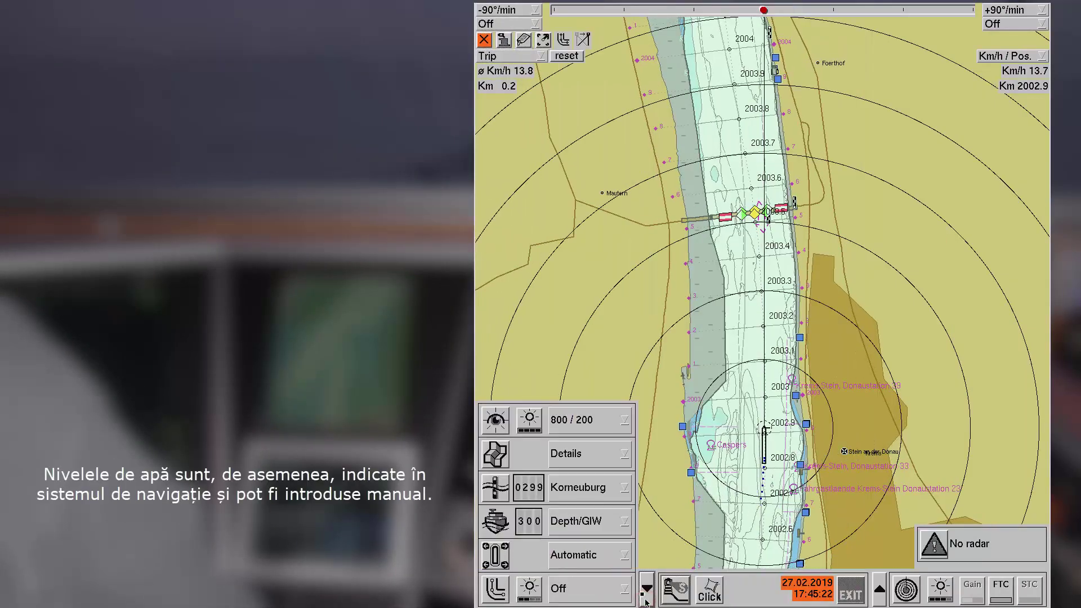
{"action": "left_click", "coordinate": [488, 486]}
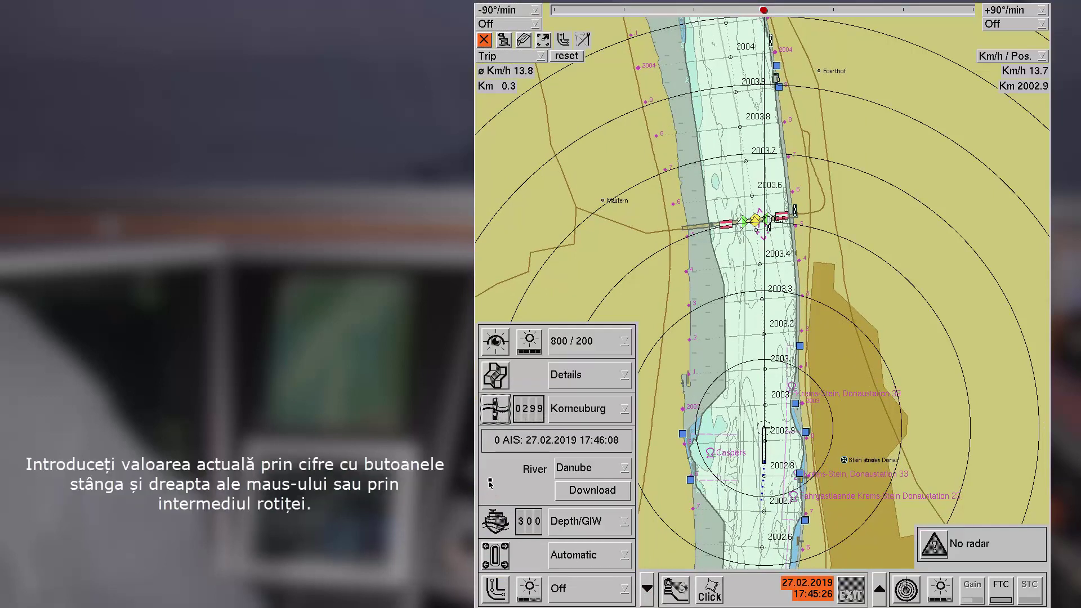
{"action": "right_click", "coordinate": [533, 409]}
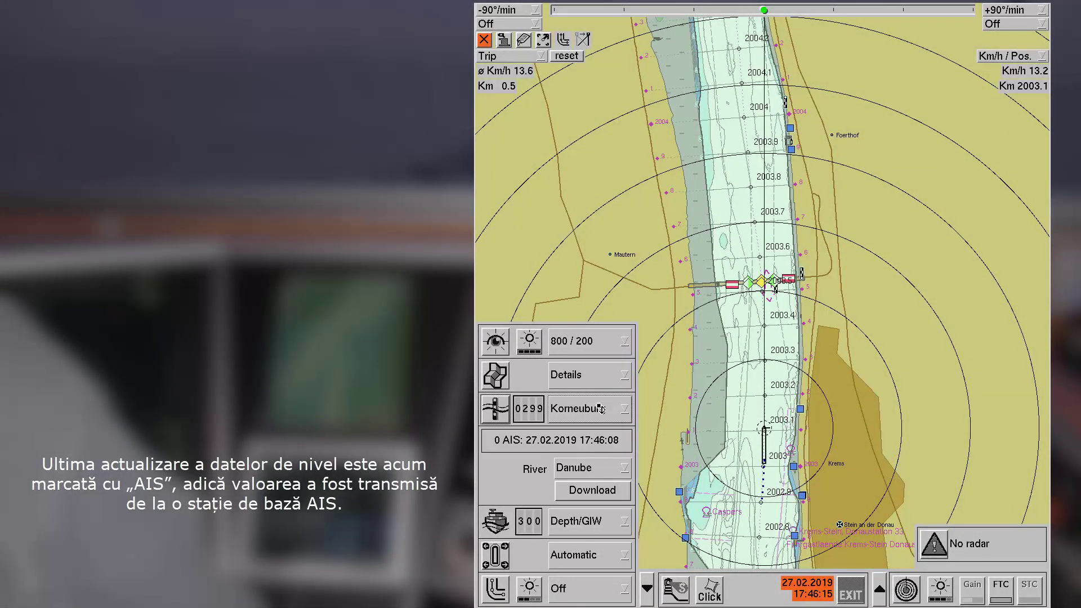
{"action": "left_click", "coordinate": [602, 409]}
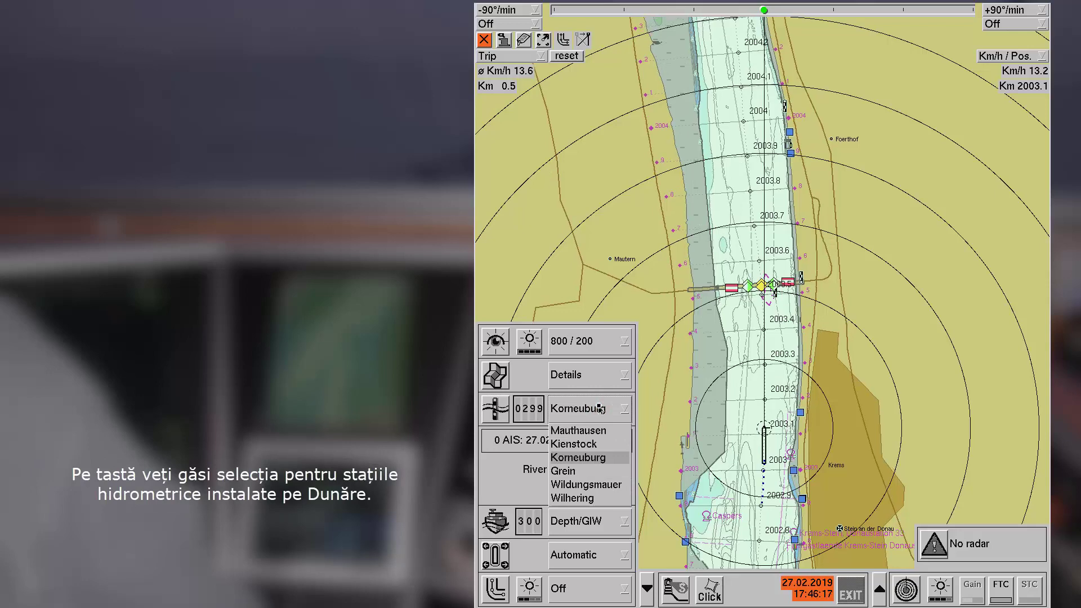
{"action": "left_click", "coordinate": [600, 407]}
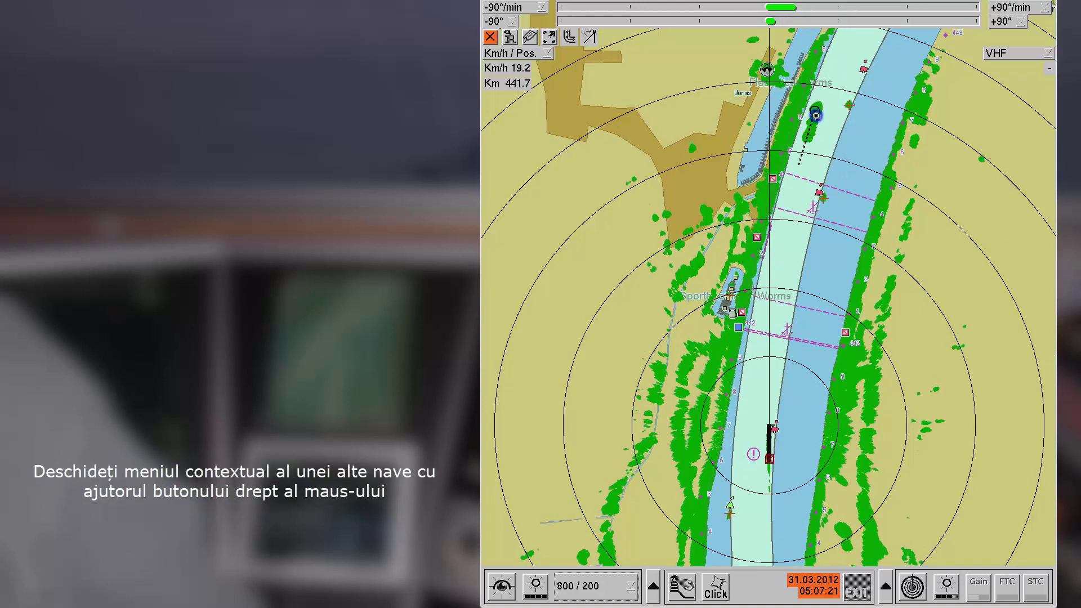
Try a long track label on ARISTO, then switch it to a short label showing name and 9.9 km/h.
{"action": "right_click", "coordinate": [816, 116]}
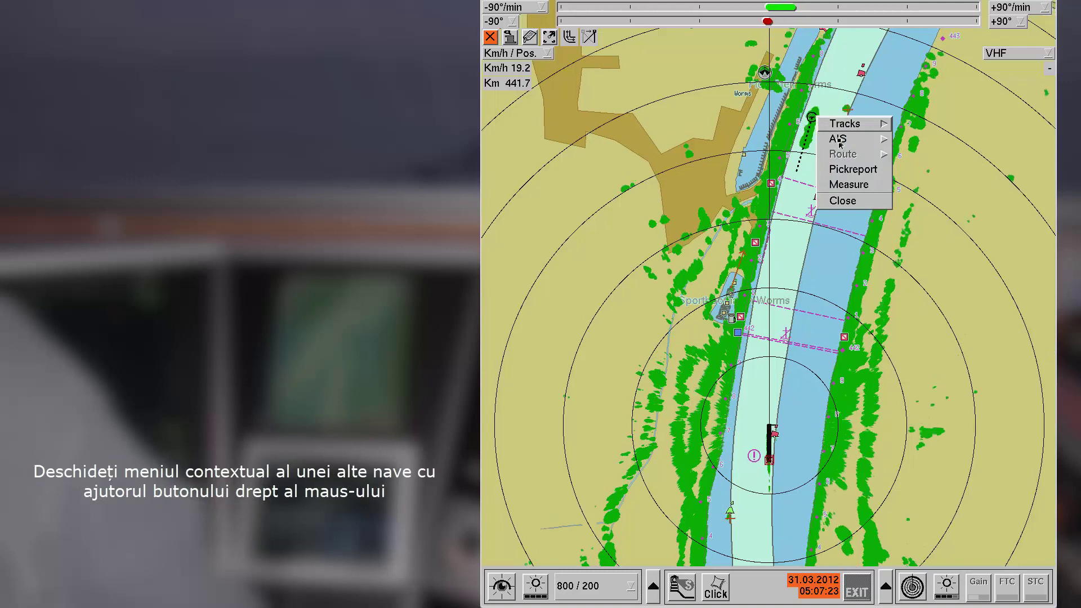
{"action": "left_click", "coordinate": [880, 124]}
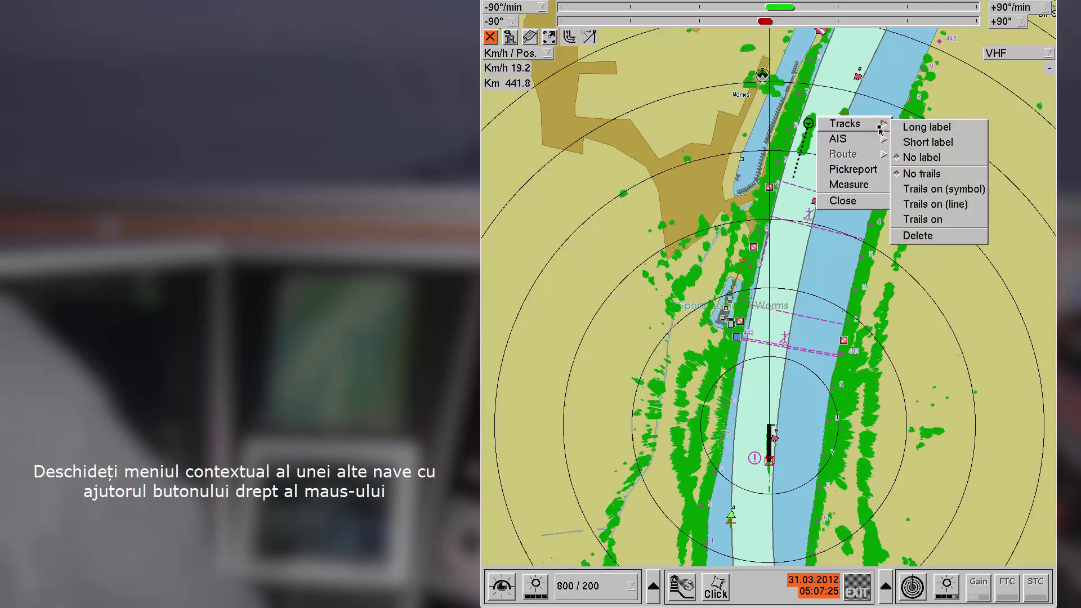
{"action": "left_click", "coordinate": [927, 128]}
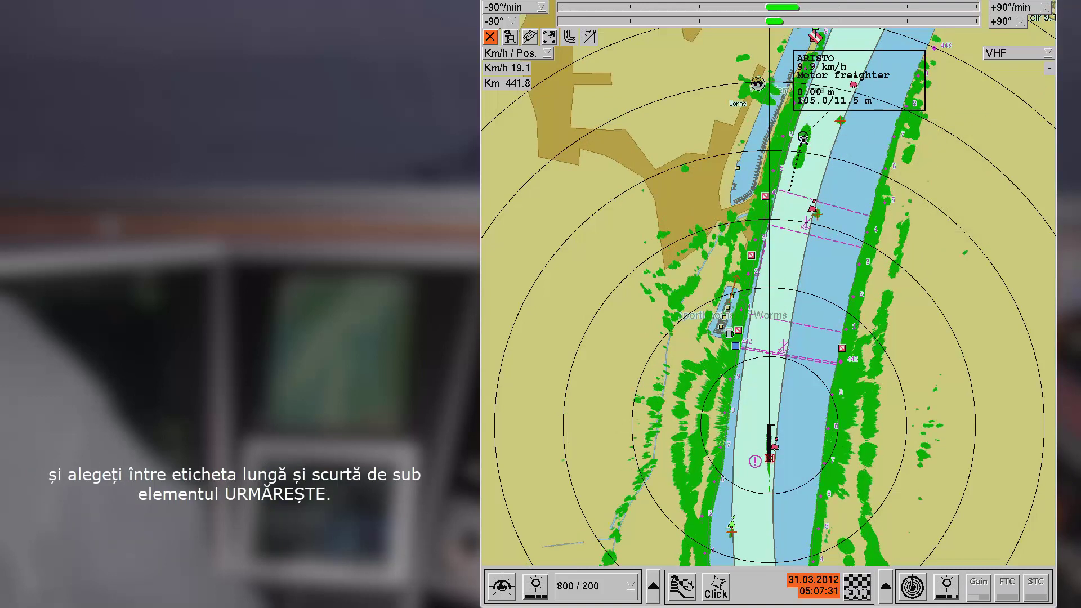
{"action": "right_click", "coordinate": [805, 141]}
{"action": "mouse_move", "coordinate": [822, 148]}
{"action": "left_click", "coordinate": [903, 168]}
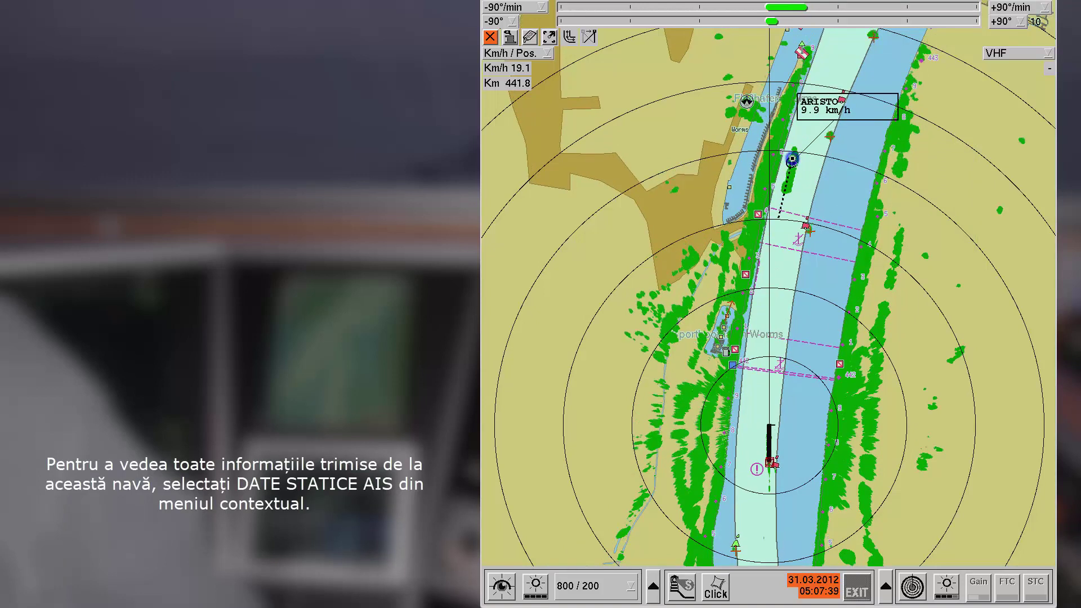
Show ARISTO's AIS static data (freighter, 105.00 × 11.50, SOG 10.0 km/h) and scroll through it.
{"action": "right_click", "coordinate": [791, 160]}
{"action": "mouse_move", "coordinate": [823, 181]}
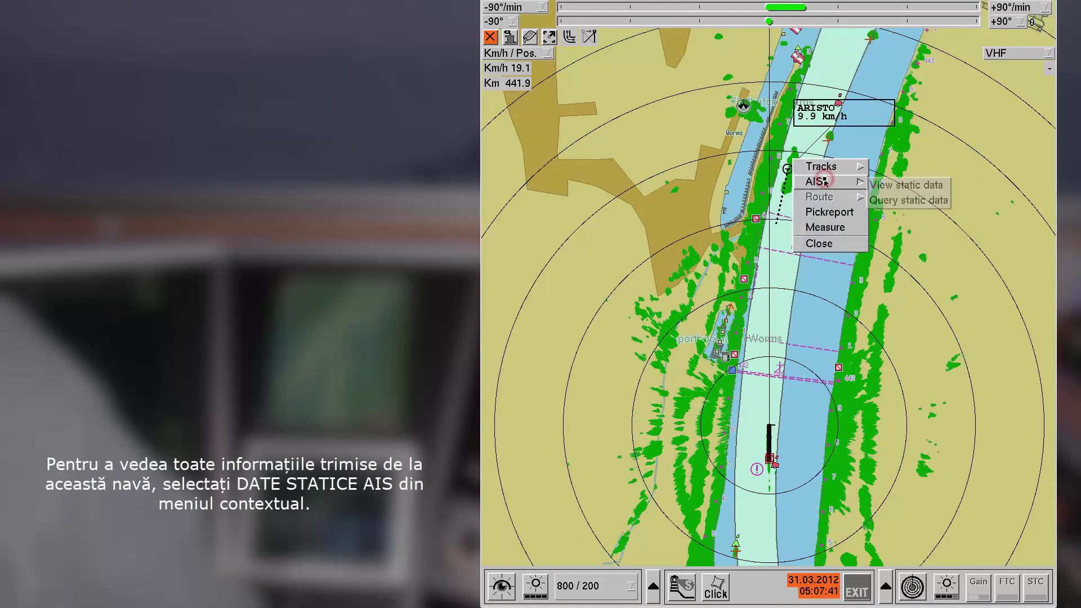
{"action": "left_click", "coordinate": [902, 186]}
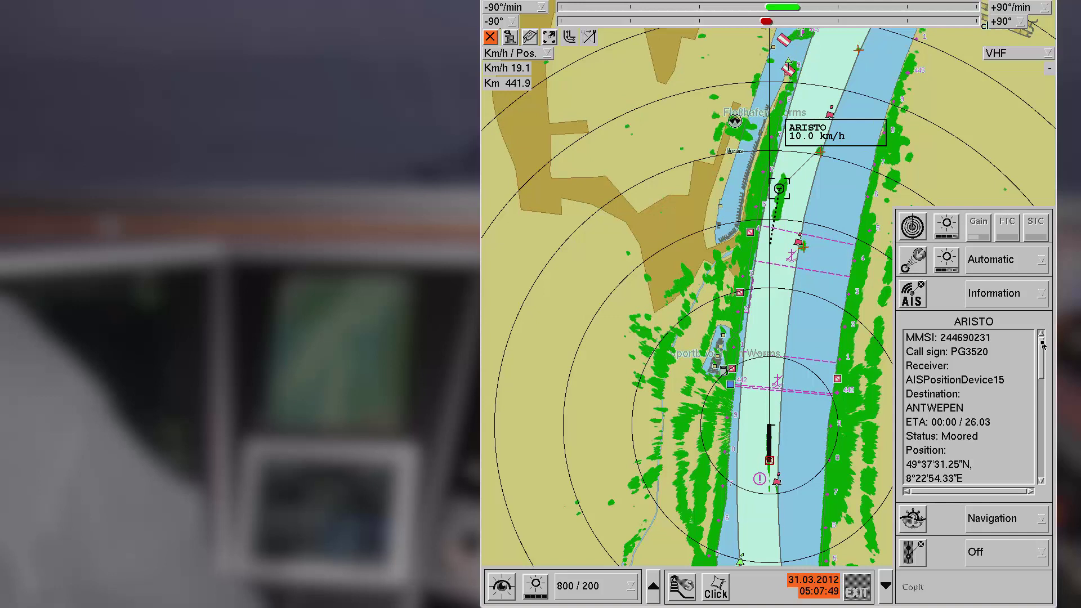
{"action": "left_click_drag", "start_coordinate": [1043, 353], "coordinate": [1047, 469]}
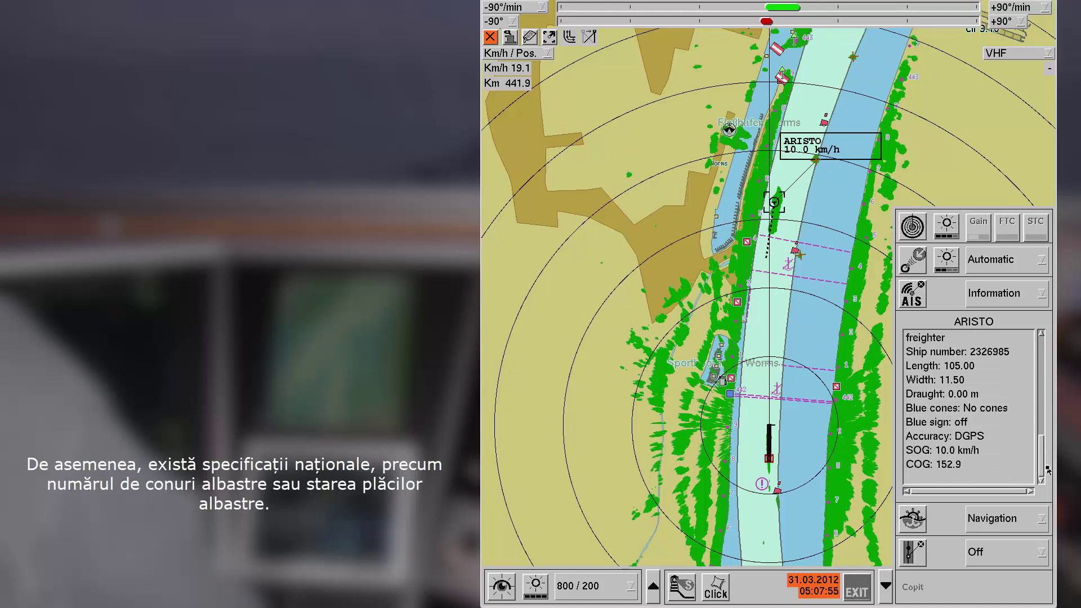
{"action": "left_click", "coordinate": [1006, 296]}
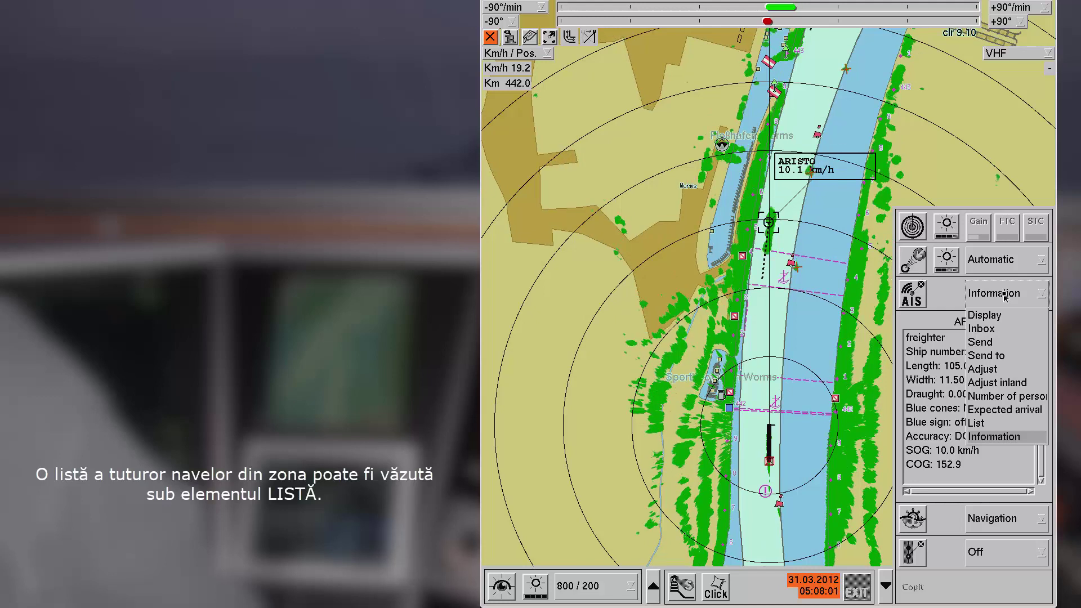
Switch the AIS panel to the vessel List and select ARISTO in it.
{"action": "left_click", "coordinate": [977, 424]}
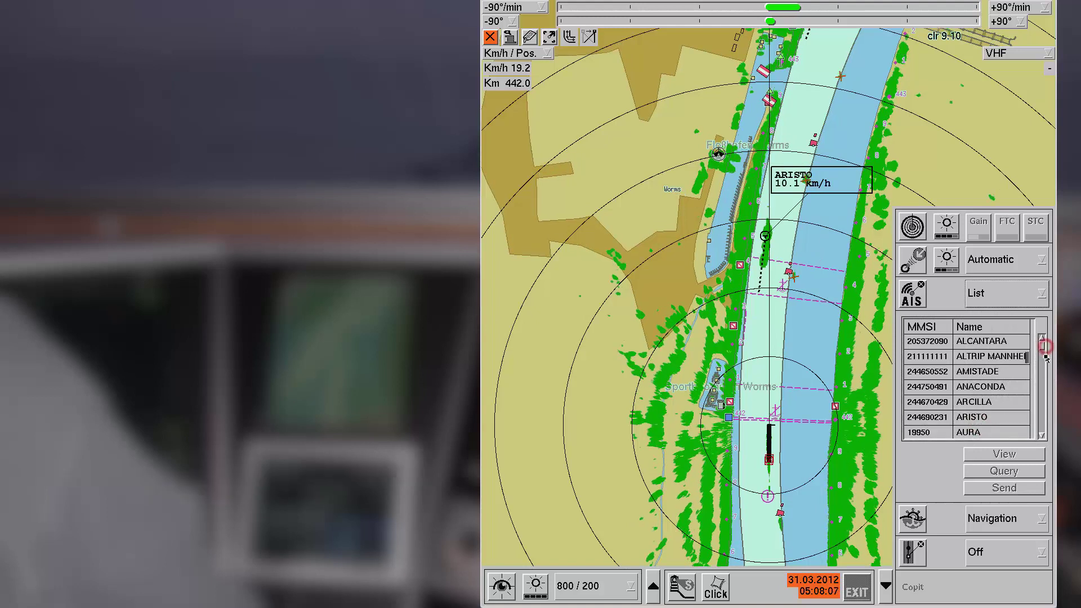
{"action": "left_click", "coordinate": [967, 418]}
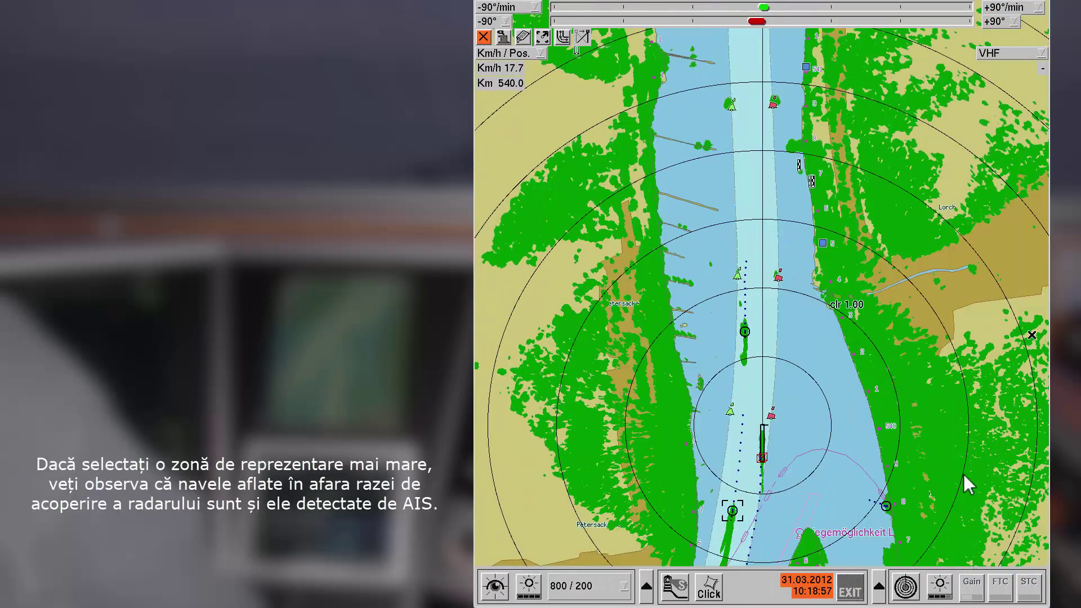
Zoom out to the 4000 / 1000 range and set tracking to show all short labels.
{"action": "left_click", "coordinate": [610, 587]}
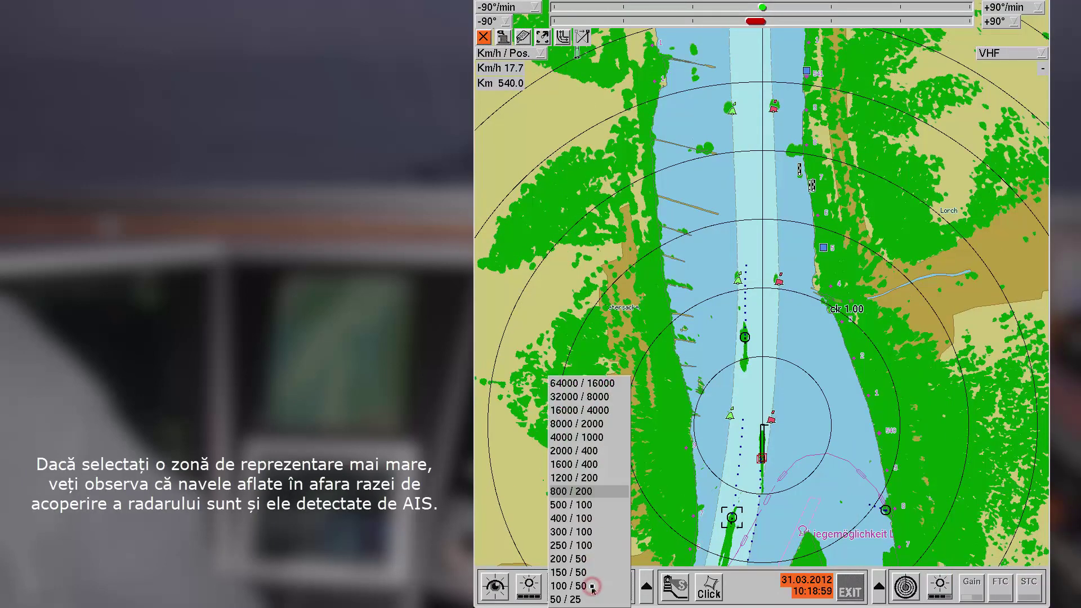
{"action": "left_click", "coordinate": [559, 436]}
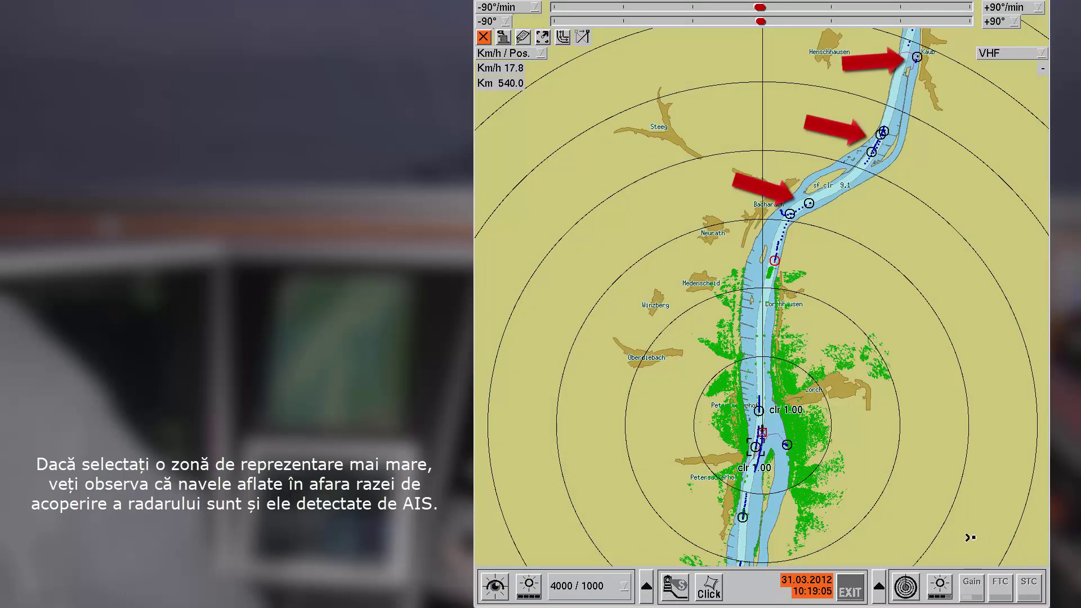
{"action": "left_click", "coordinate": [879, 589]}
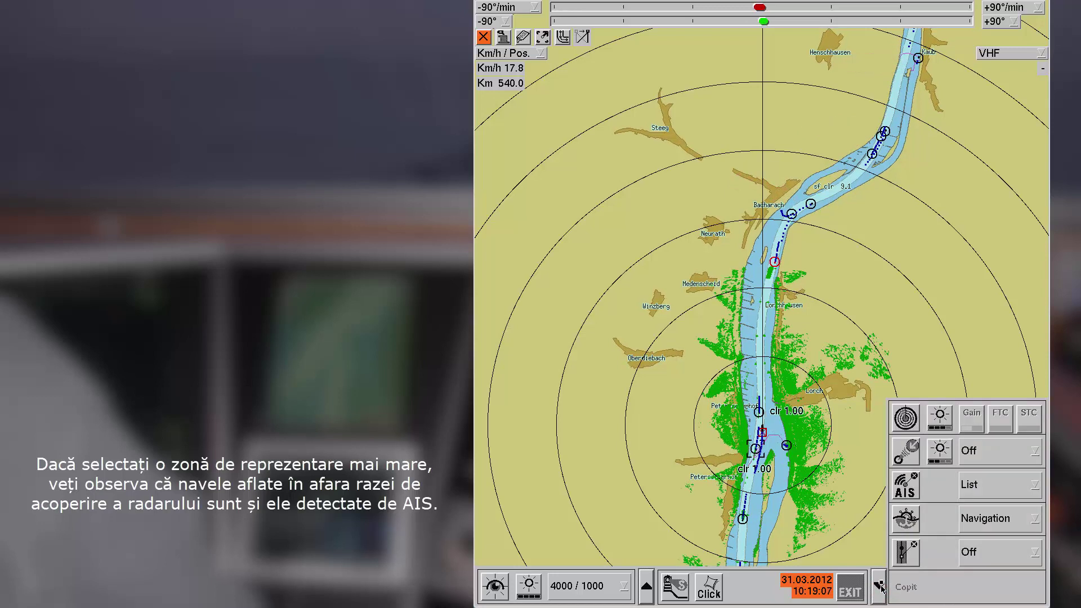
{"action": "left_click", "coordinate": [908, 457]}
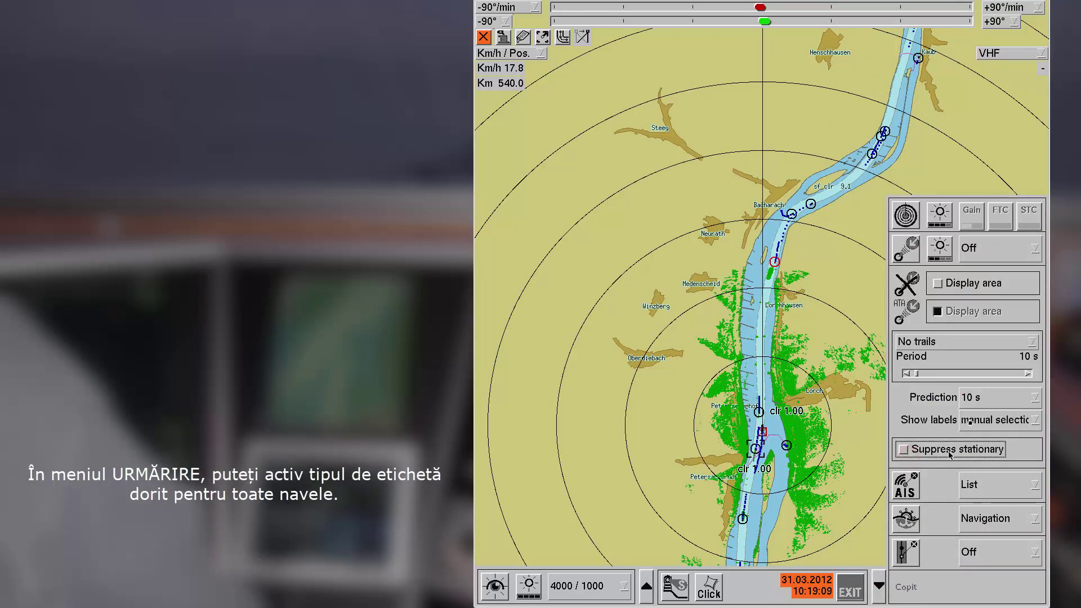
{"action": "left_click", "coordinate": [1013, 420]}
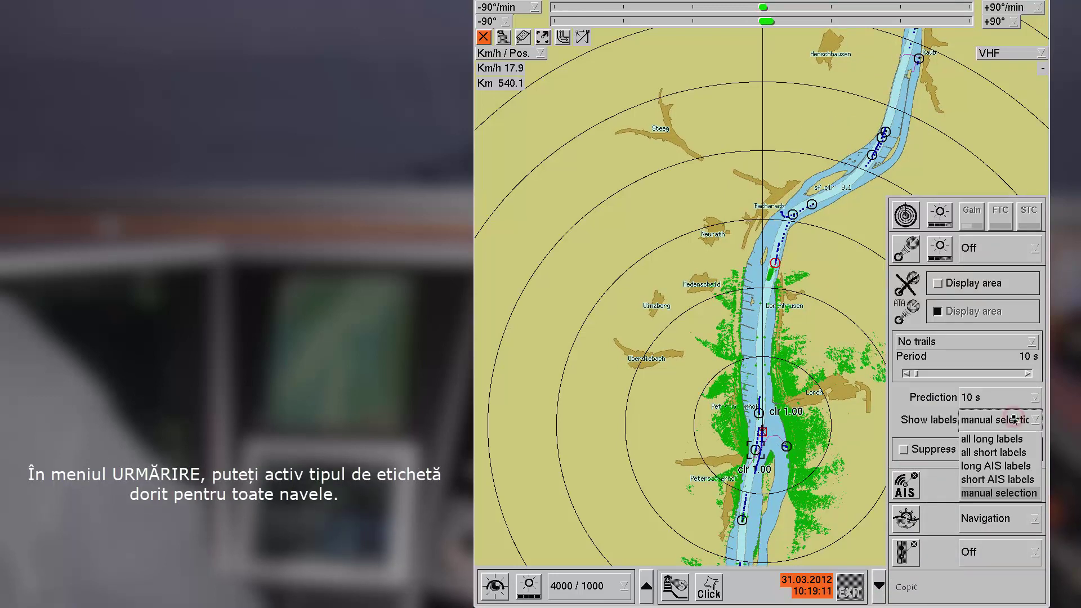
{"action": "left_click", "coordinate": [997, 454]}
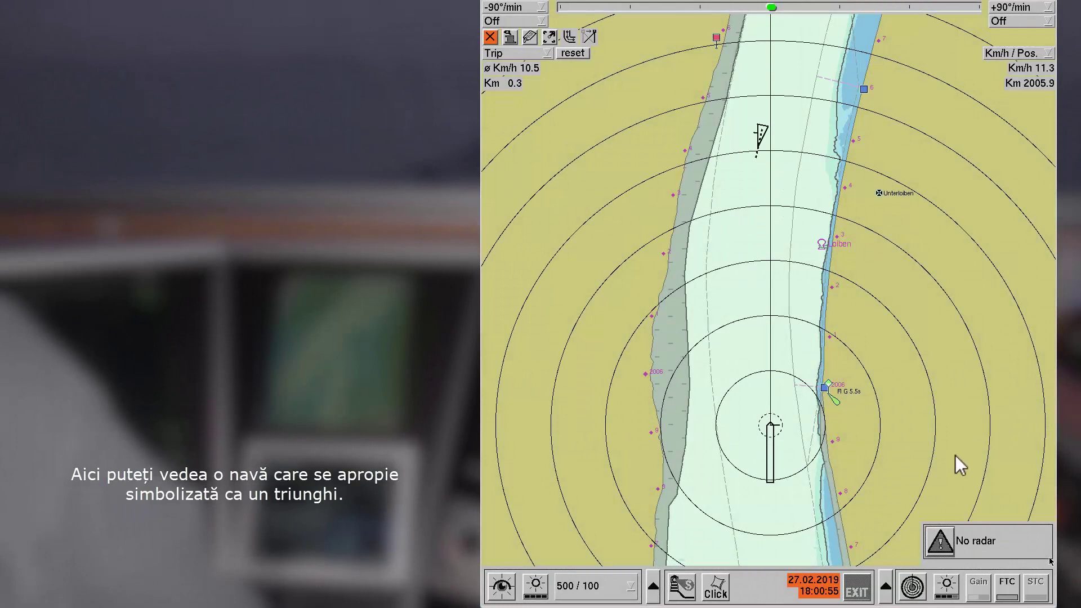
In the AIS Display settings, draw vessels as Contour, then as Contour filled.
{"action": "left_click", "coordinate": [885, 589]}
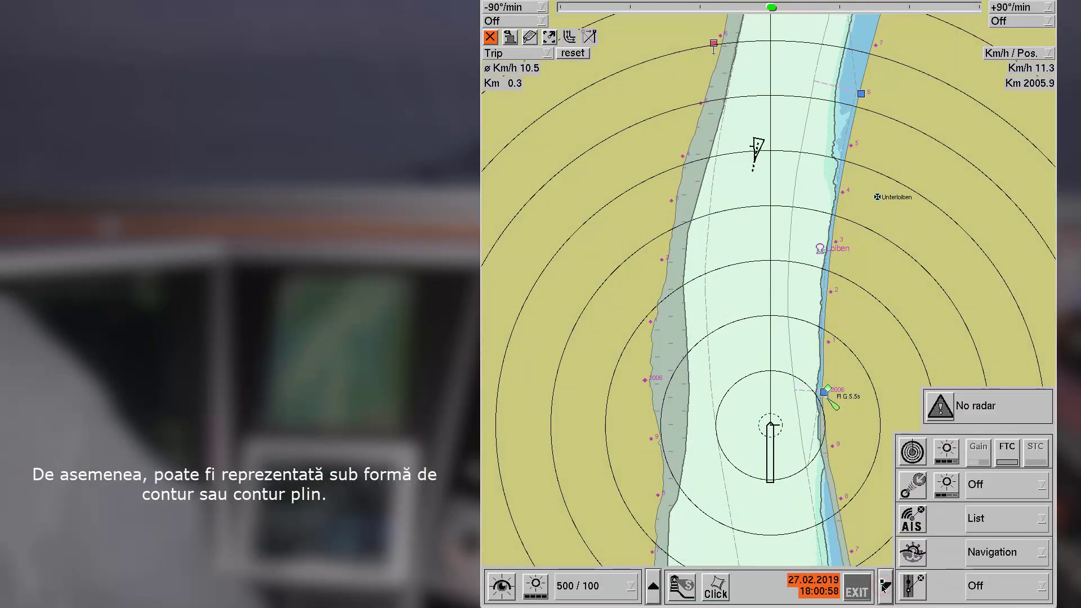
{"action": "left_click", "coordinate": [1012, 525]}
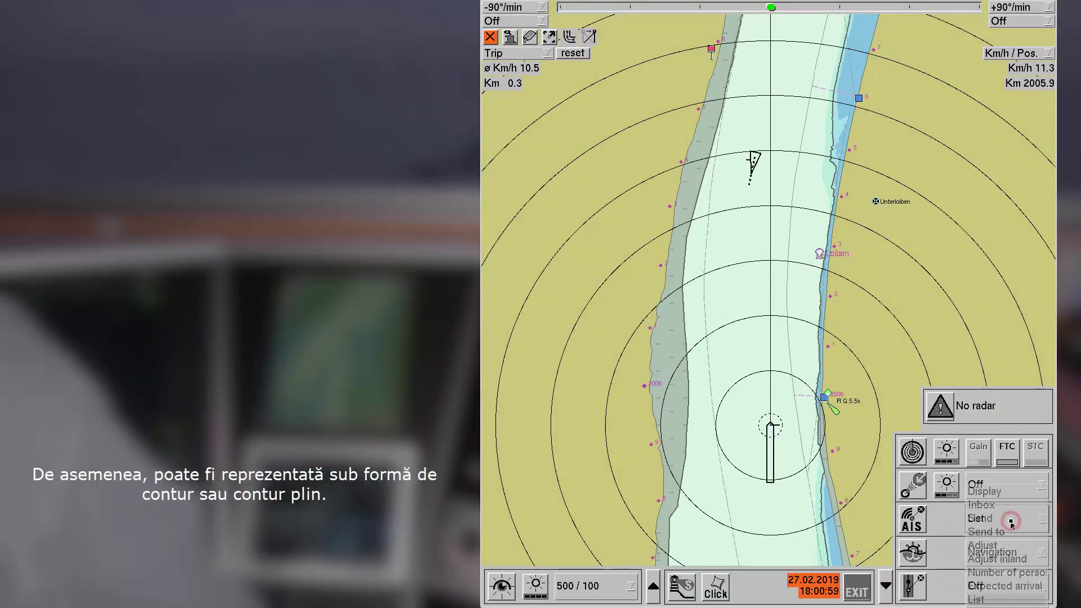
{"action": "left_click", "coordinate": [985, 492]}
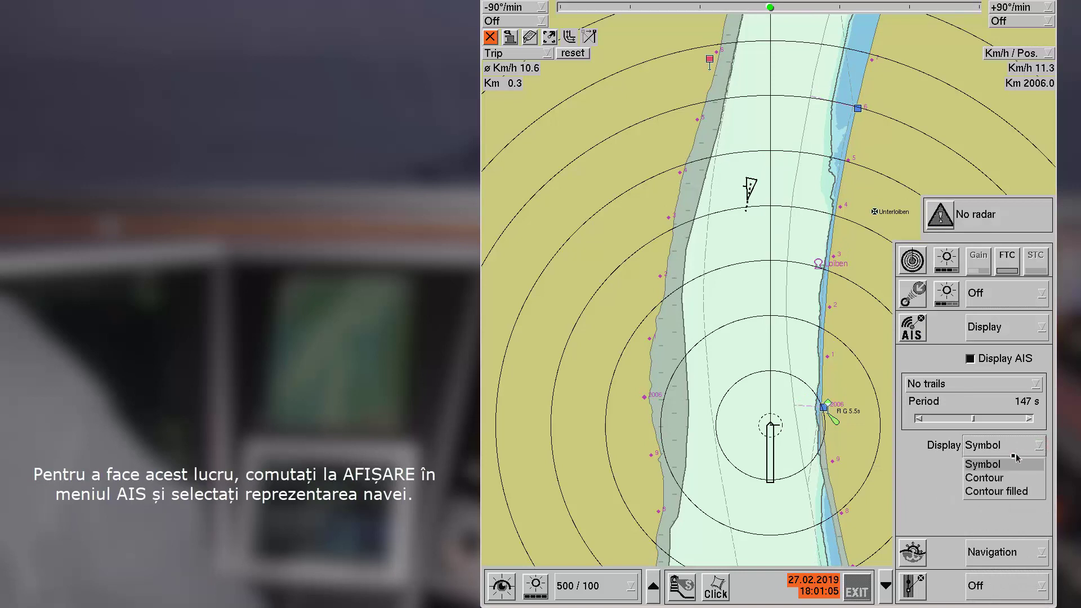
{"action": "left_click", "coordinate": [992, 479]}
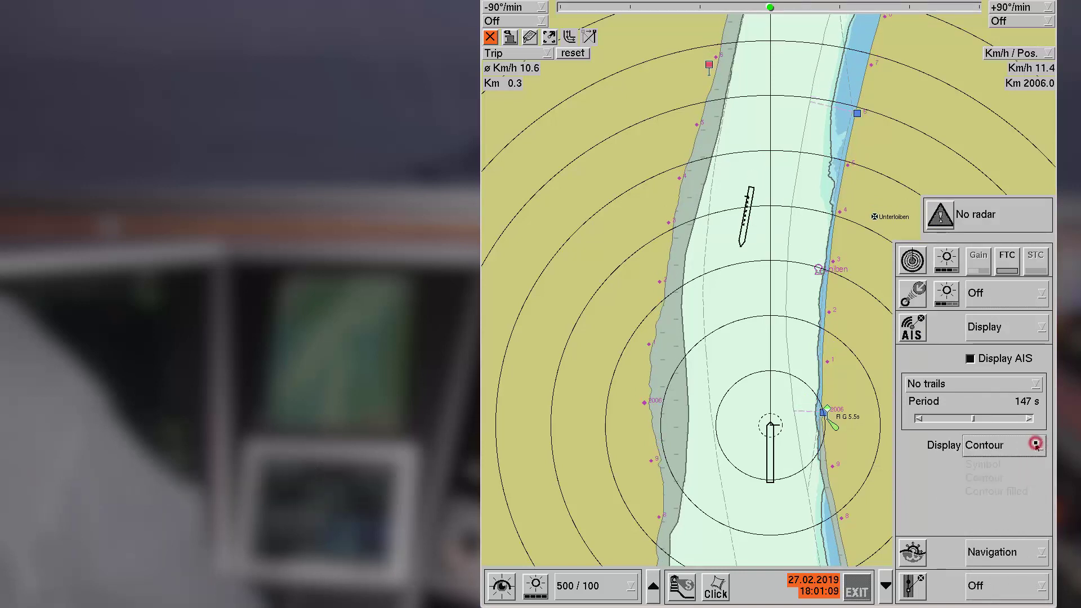
{"action": "left_click", "coordinate": [991, 493]}
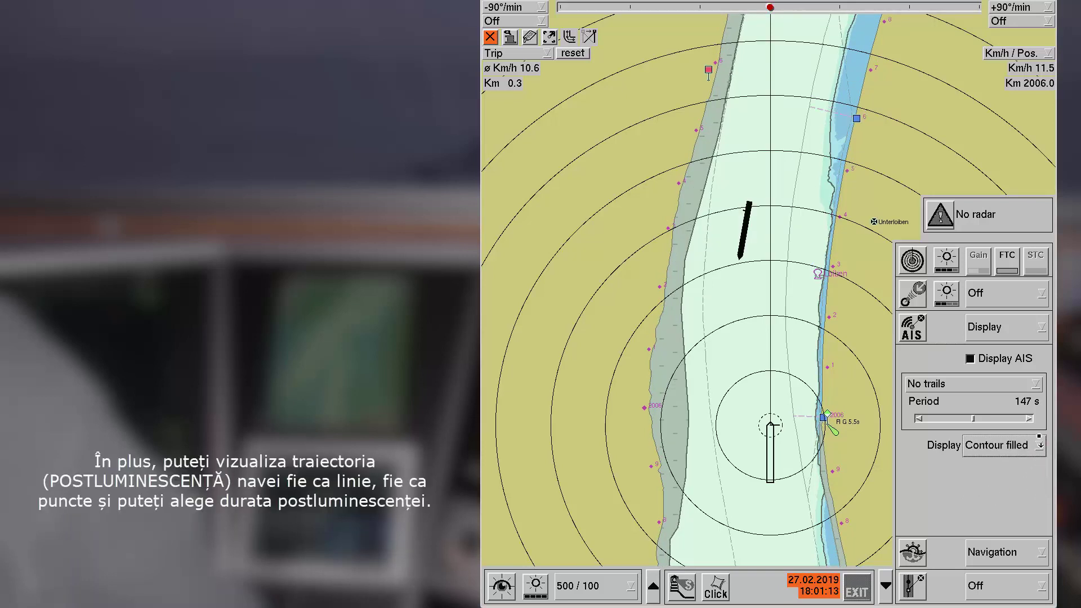
Turn on AIS vessel trails and set the trail Period slider to about 29 s.
{"action": "left_click", "coordinate": [1038, 384]}
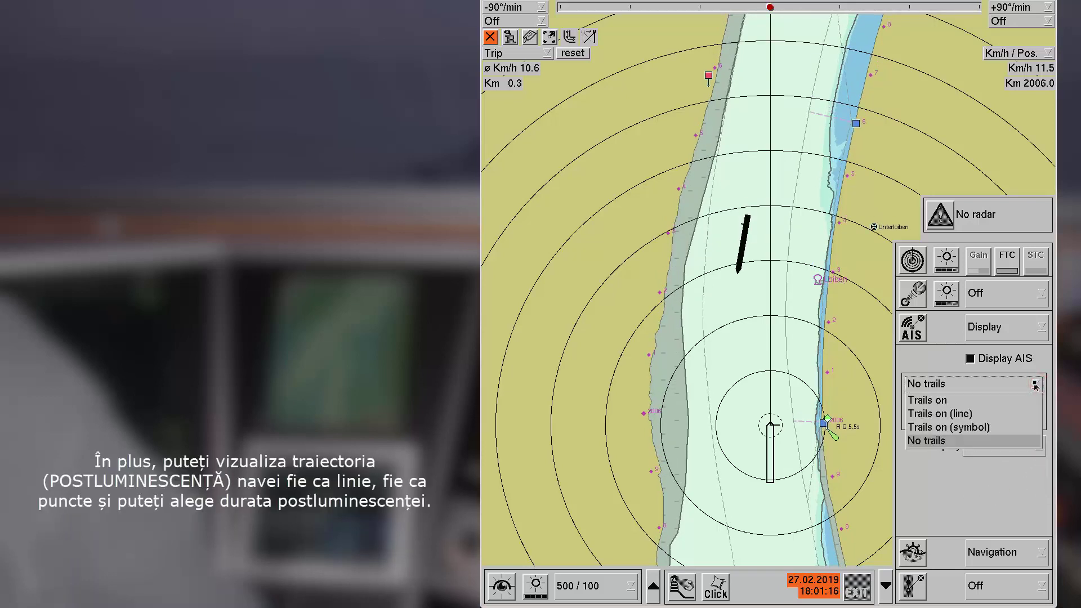
{"action": "left_click", "coordinate": [940, 403]}
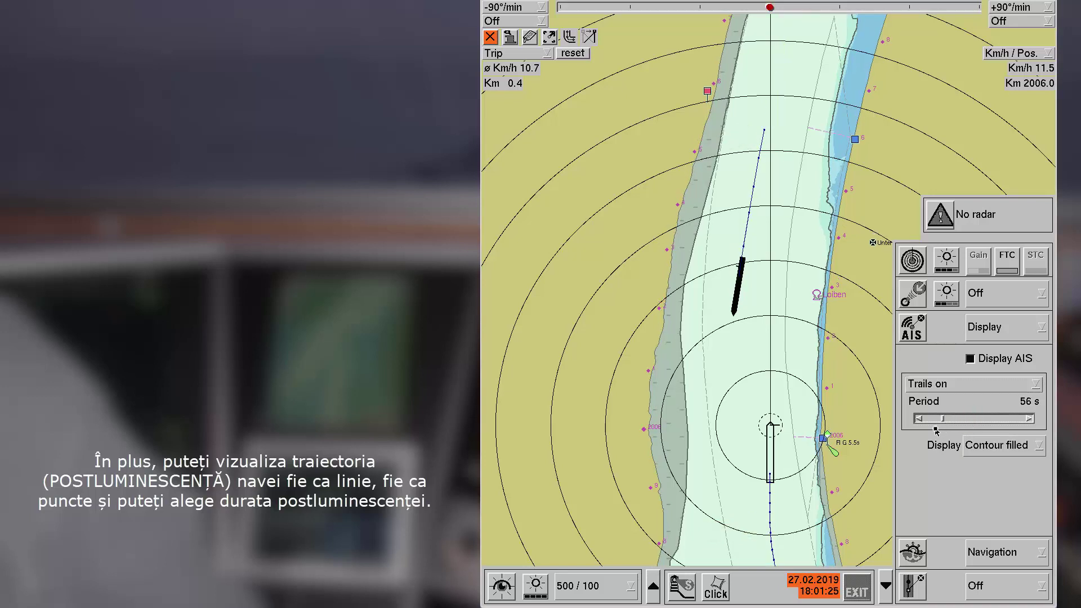
{"action": "left_click_drag", "start_coordinate": [944, 430], "coordinate": [937, 431]}
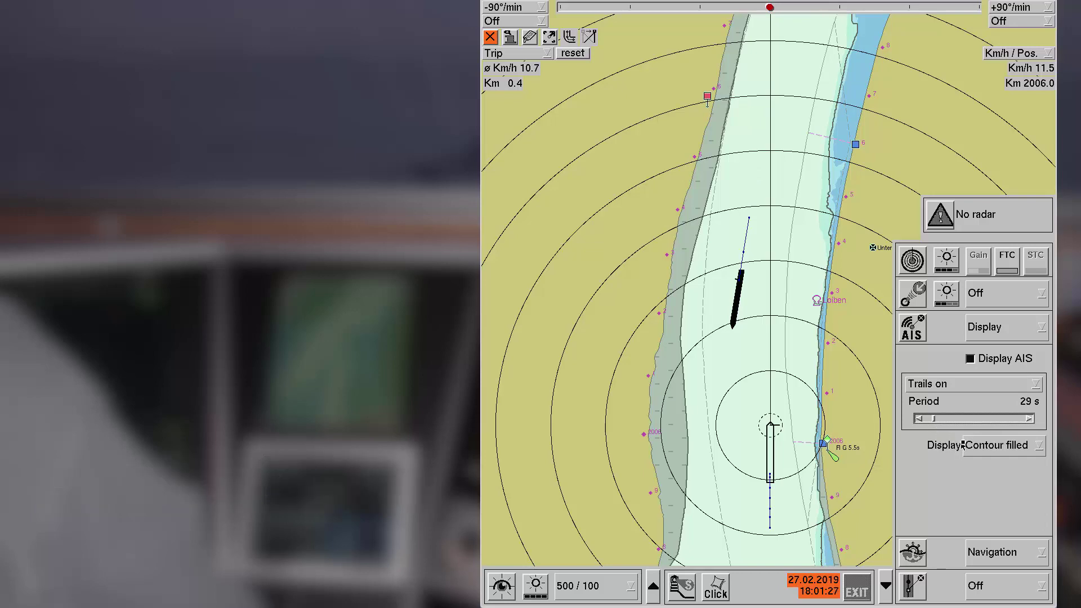
{"action": "left_click_drag", "start_coordinate": [996, 426], "coordinate": [1011, 418]}
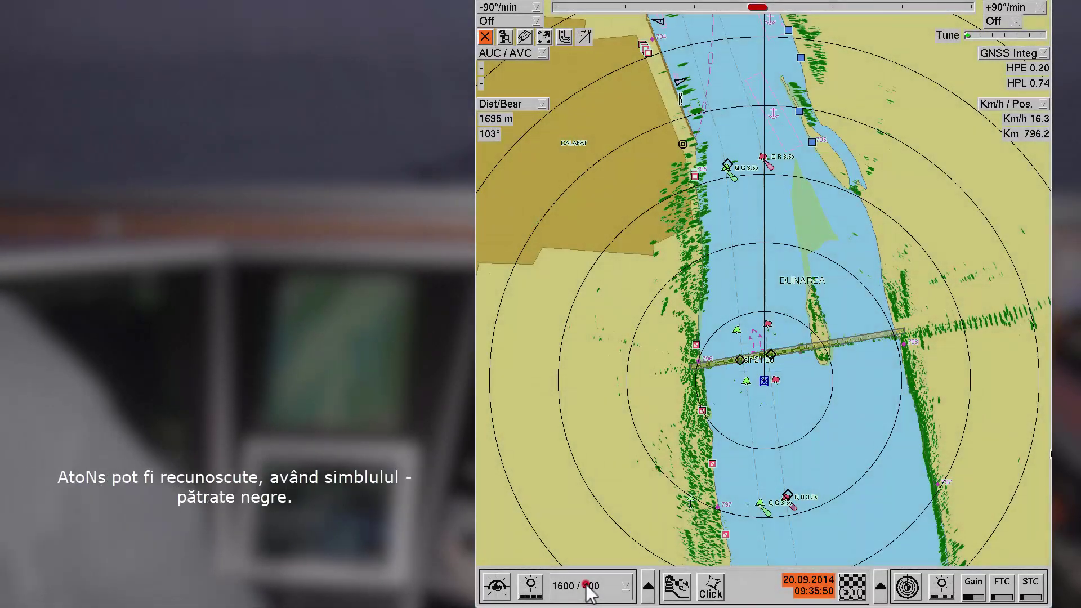
Set the 500 / 100 range and show info boxes for the right and left bridge pilons.
{"action": "left_click", "coordinate": [586, 586]}
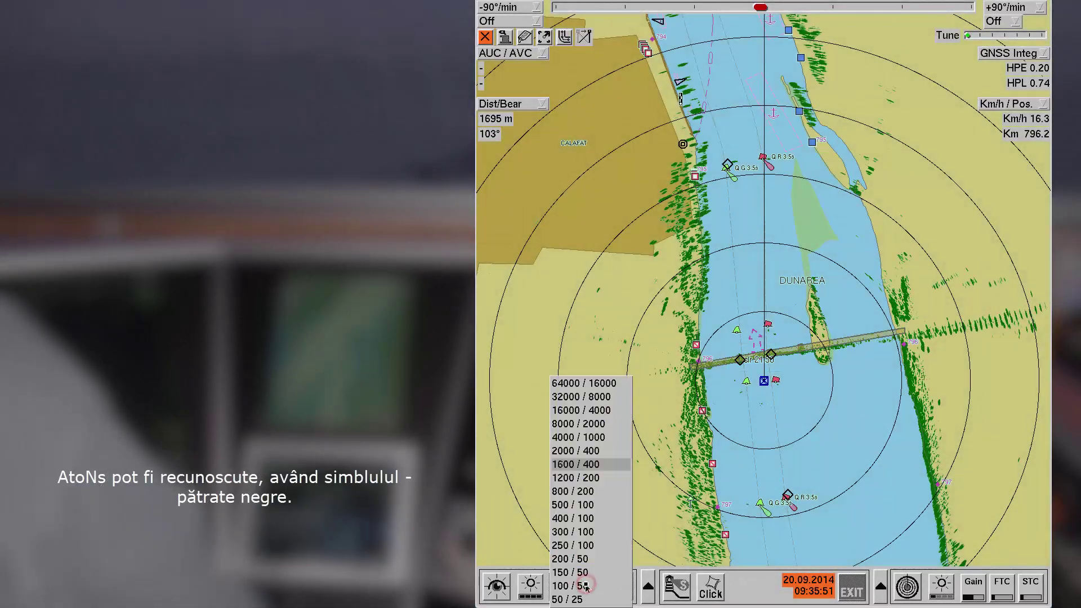
{"action": "left_click", "coordinate": [567, 505]}
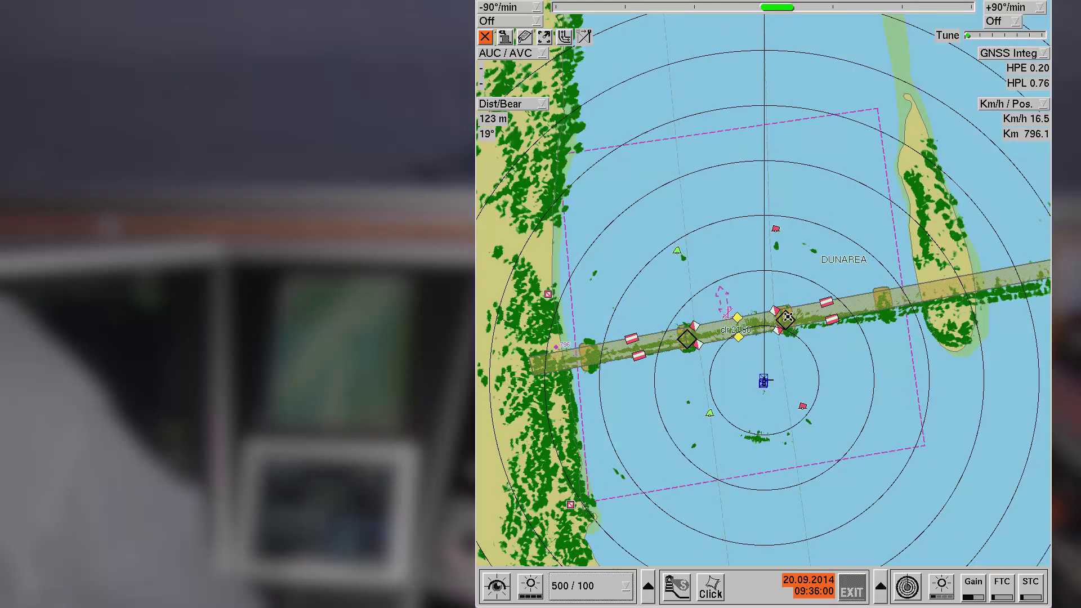
{"action": "left_click", "coordinate": [787, 317]}
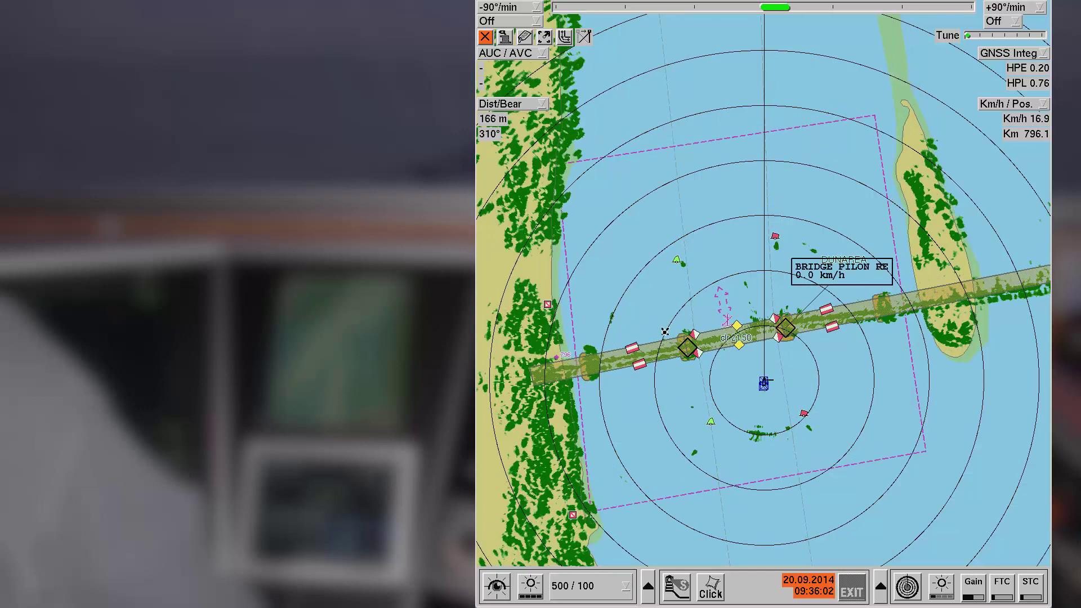
{"action": "left_click", "coordinate": [683, 343]}
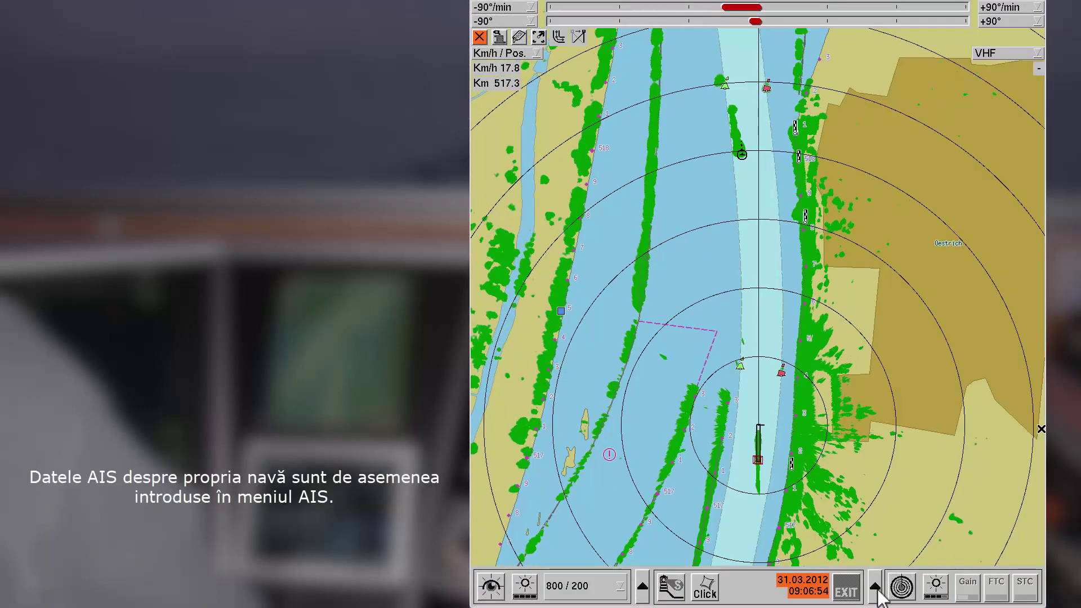
In own ship's inland AIS settings, set Blue cones to 2 cones and program the transponder.
{"action": "left_click", "coordinate": [873, 589]}
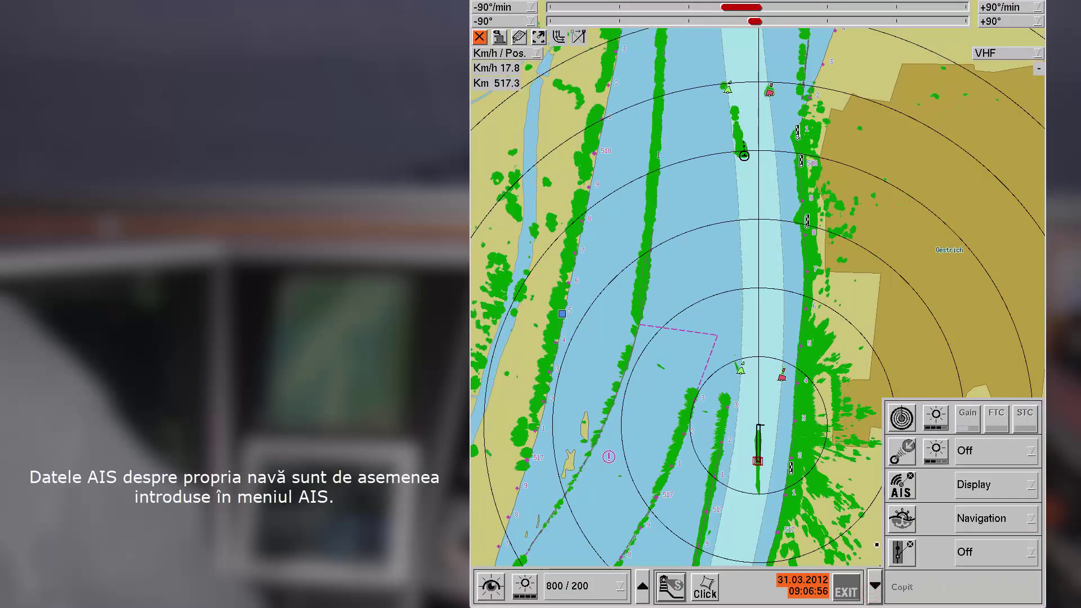
{"action": "left_click", "coordinate": [902, 498]}
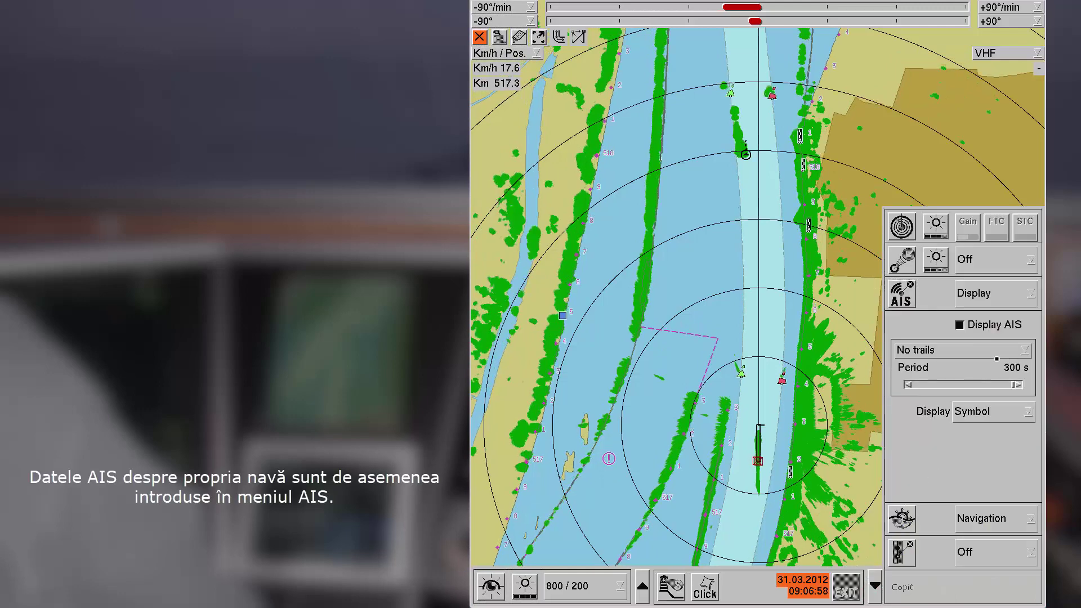
{"action": "left_click", "coordinate": [1030, 292]}
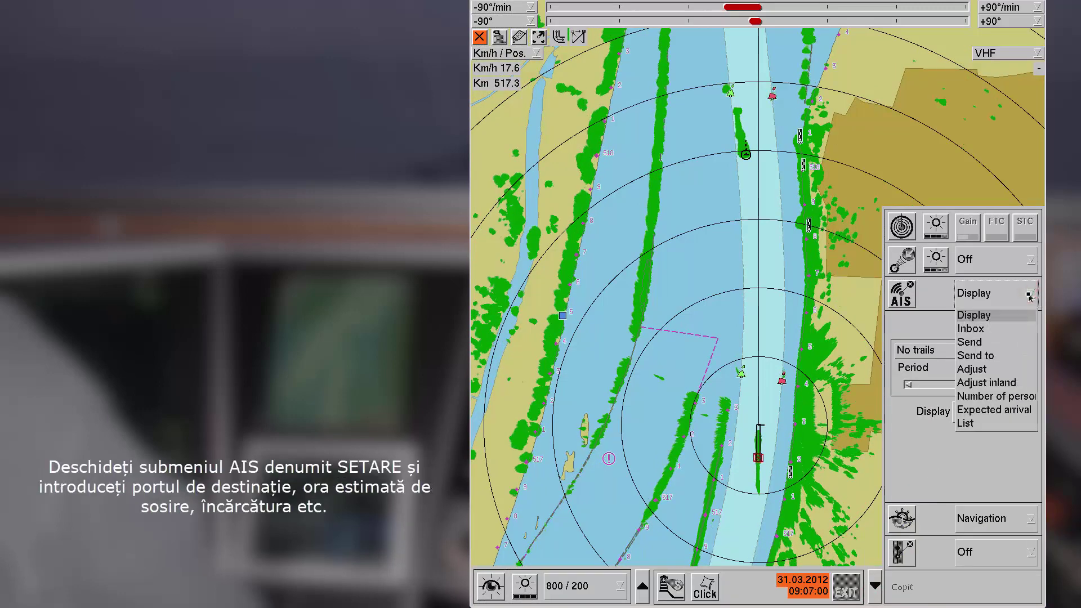
{"action": "left_click", "coordinate": [965, 372]}
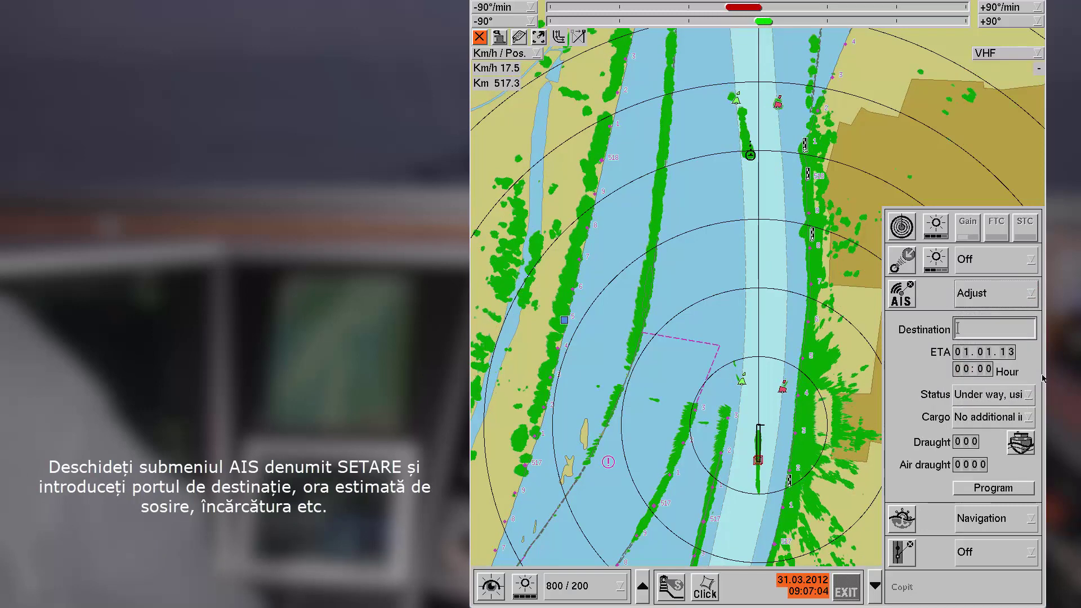
{"action": "left_click", "coordinate": [1020, 299]}
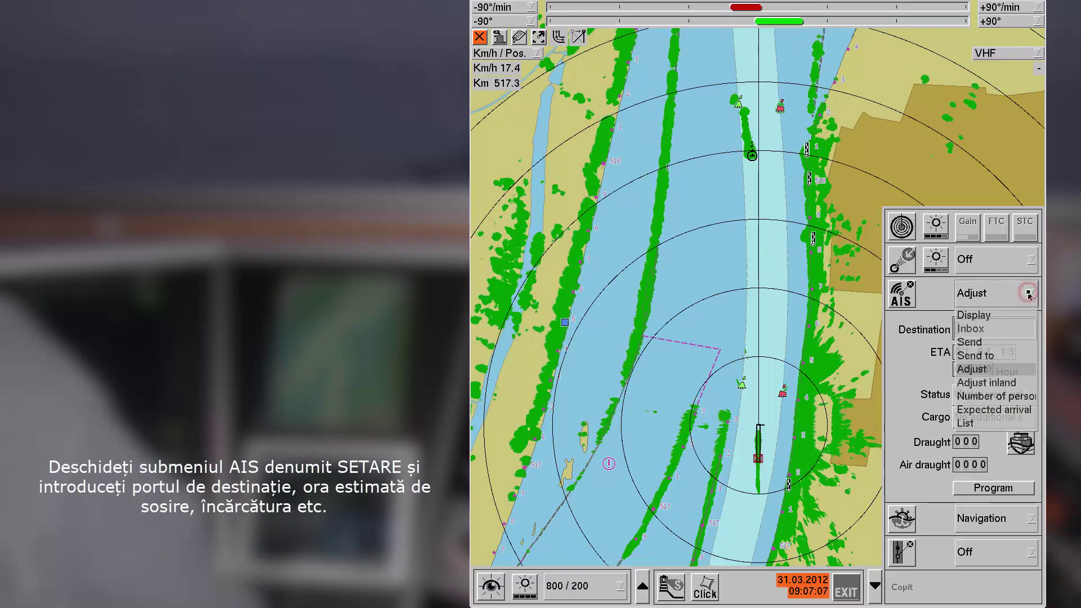
{"action": "left_click", "coordinate": [972, 383]}
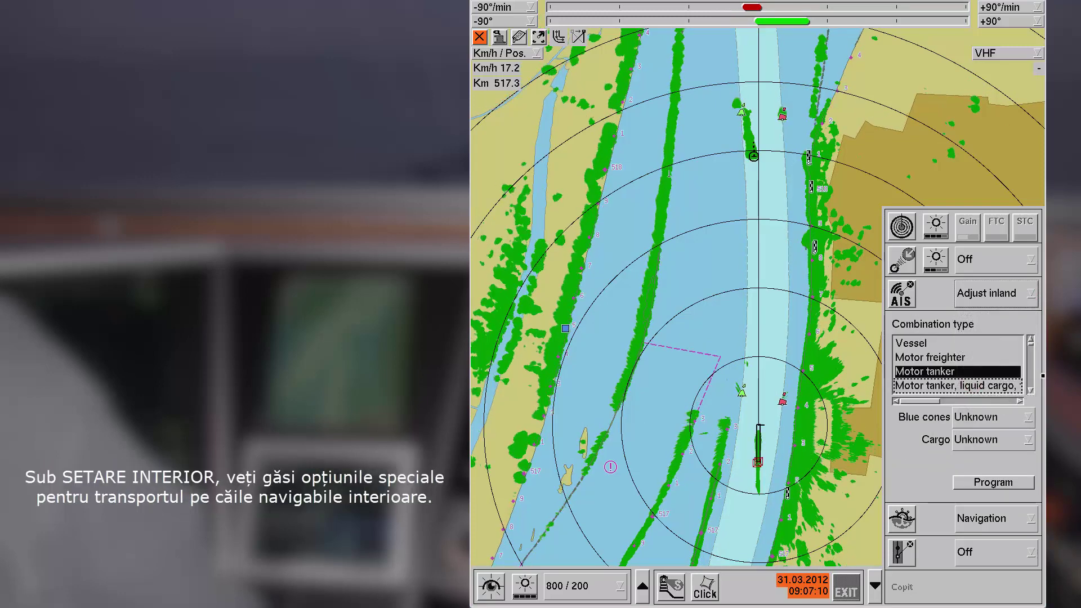
{"action": "left_click", "coordinate": [1028, 418]}
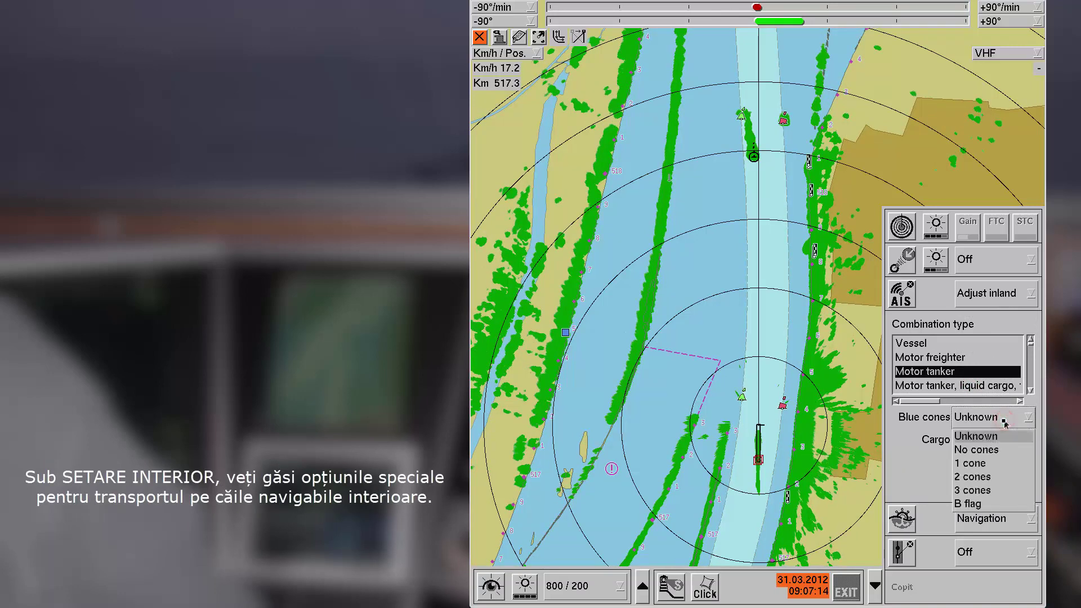
{"action": "left_click", "coordinate": [966, 477]}
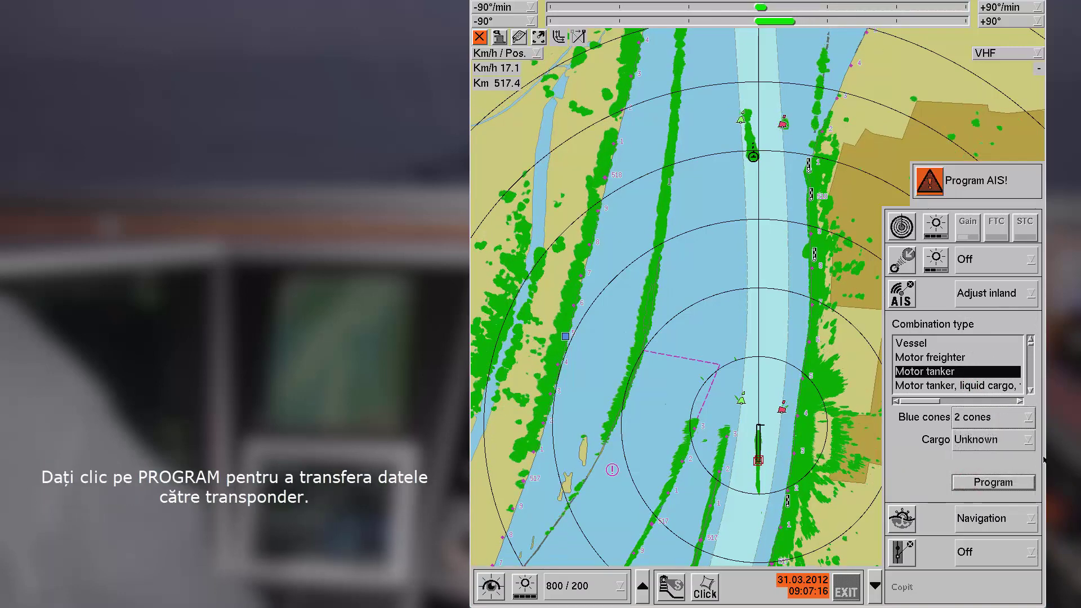
{"action": "left_click", "coordinate": [979, 481]}
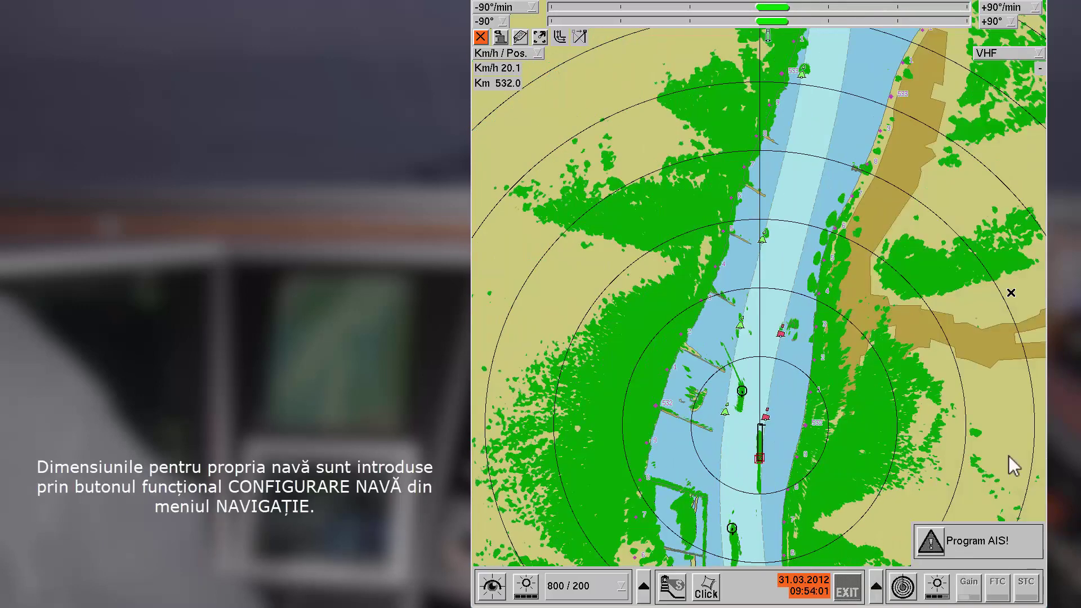
In Configure vessel, widen own ship's outline and lengthen it to about 135 m.
{"action": "left_click", "coordinate": [877, 585]}
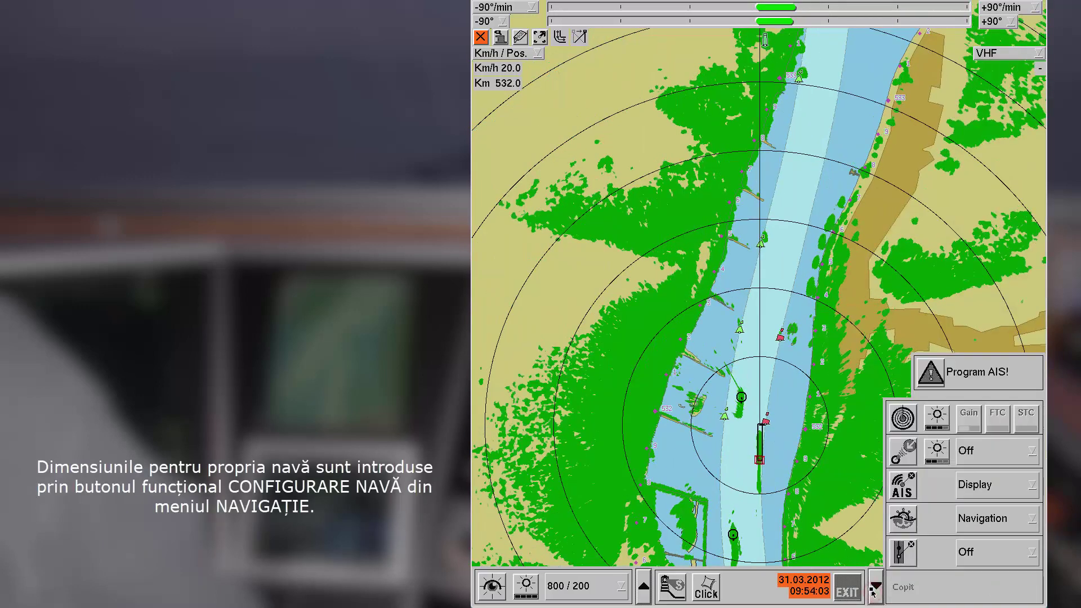
{"action": "left_click", "coordinate": [903, 518]}
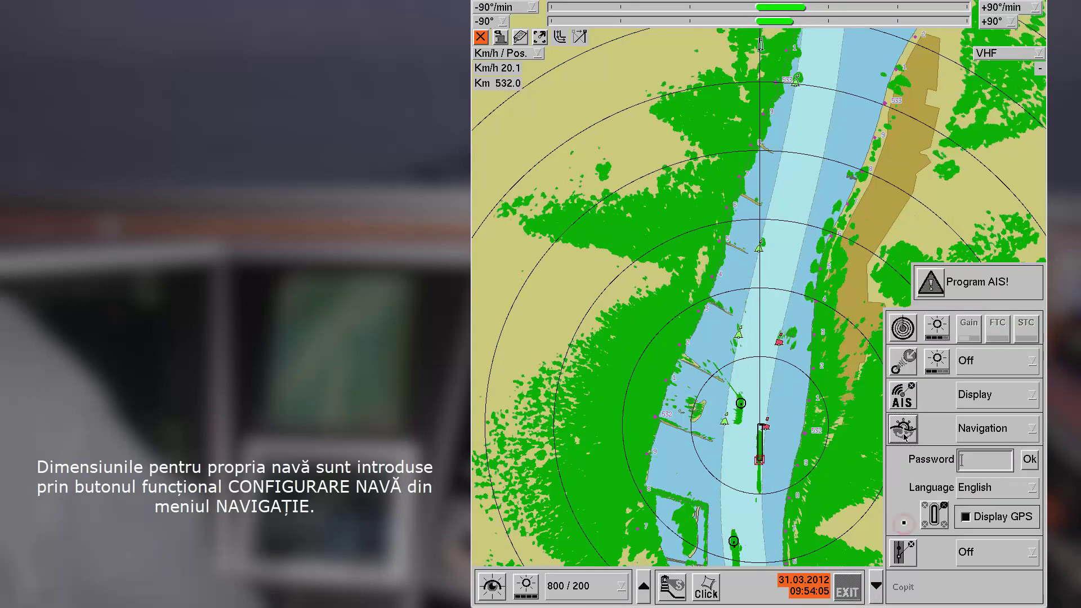
{"action": "left_click", "coordinate": [945, 521]}
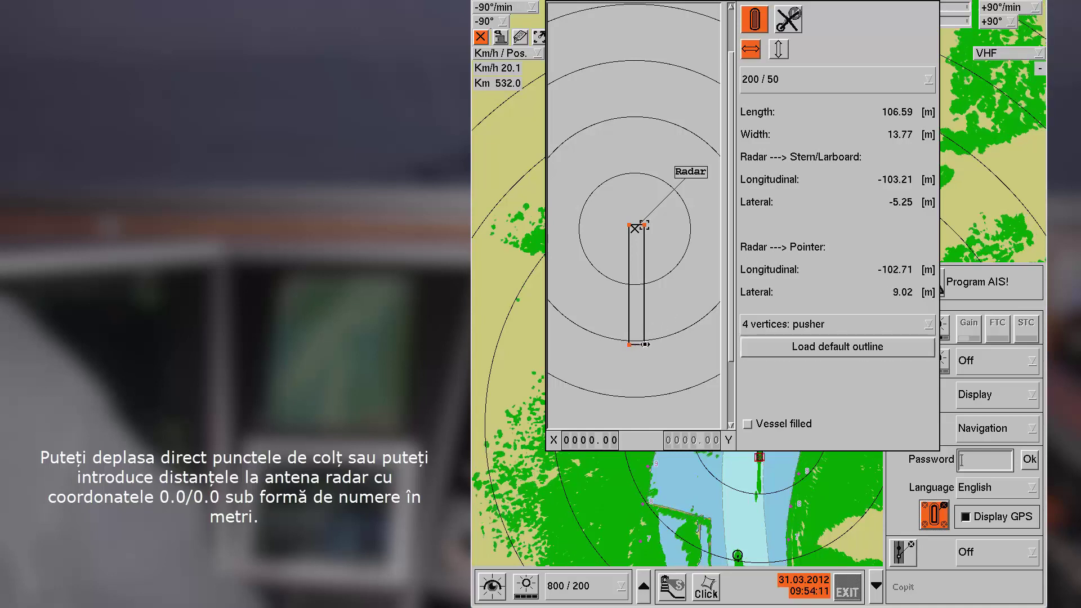
{"action": "left_click_drag", "start_coordinate": [646, 345], "coordinate": [663, 345]}
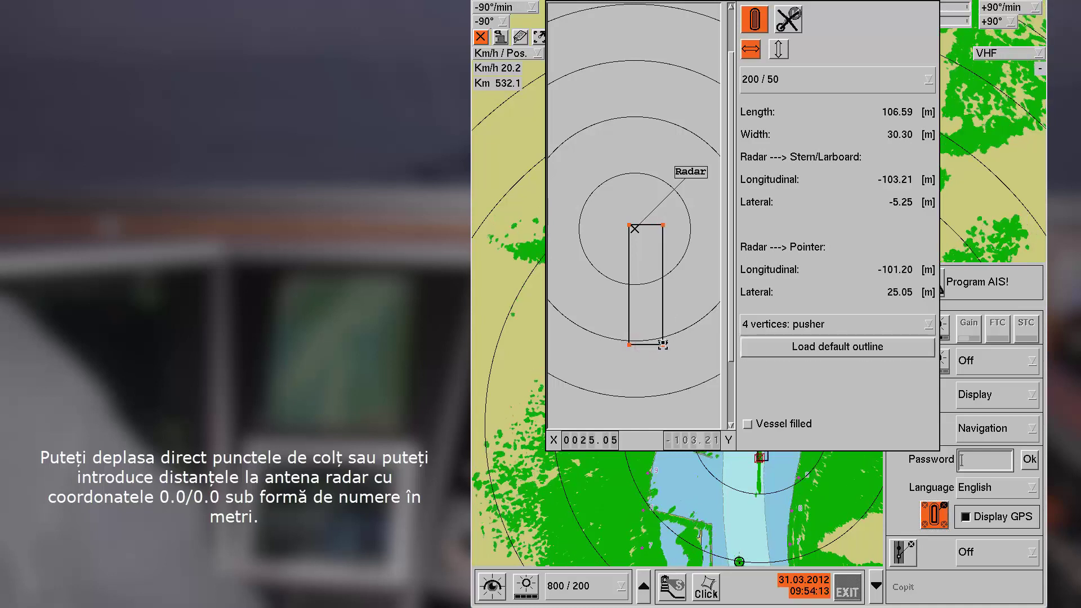
{"action": "left_click", "coordinate": [781, 51]}
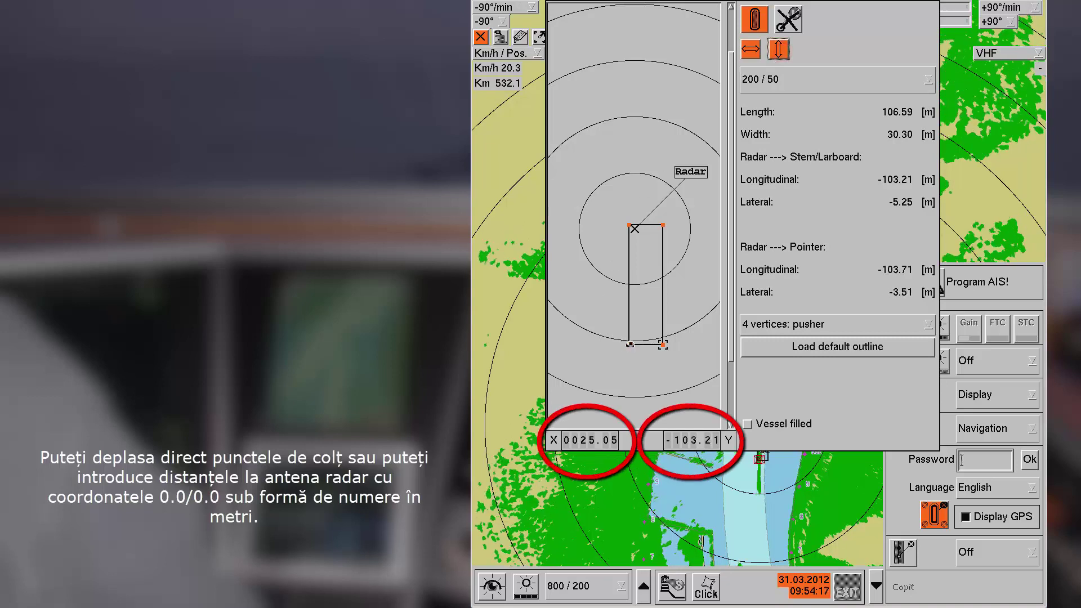
{"action": "mouse_move", "coordinate": [630, 345]}
{"action": "left_mouse_down"}
{"action": "mouse_move", "coordinate": [626, 377]}
{"action": "mouse_move", "coordinate": [611, 377]}
{"action": "left_mouse_up"}
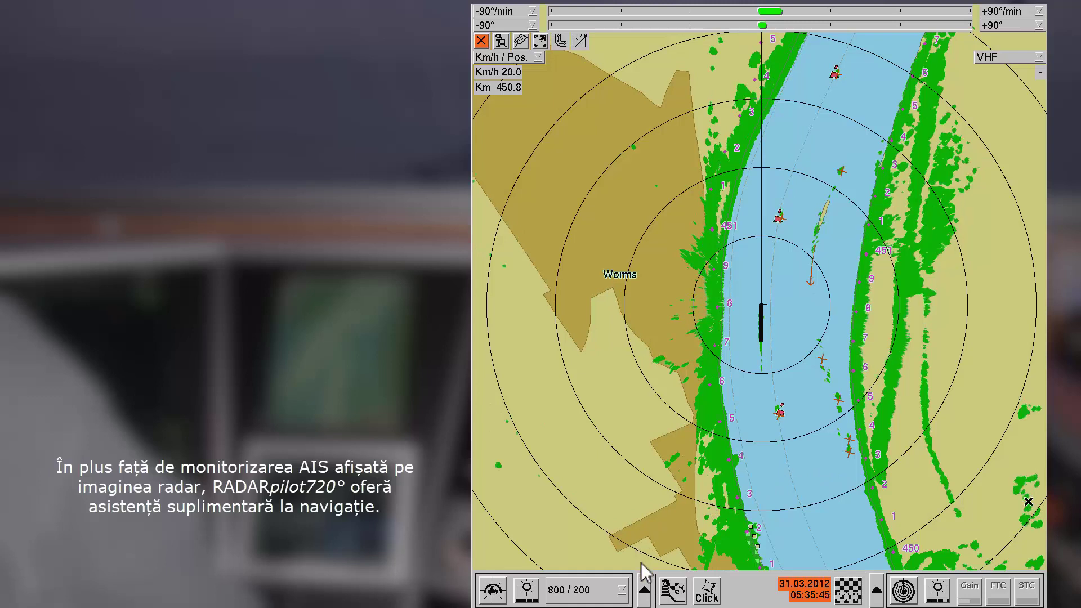
Set guiding lines On, select the rhein_tal line (km 149.1–1034.7), and start a new line.
{"action": "left_click", "coordinate": [644, 592]}
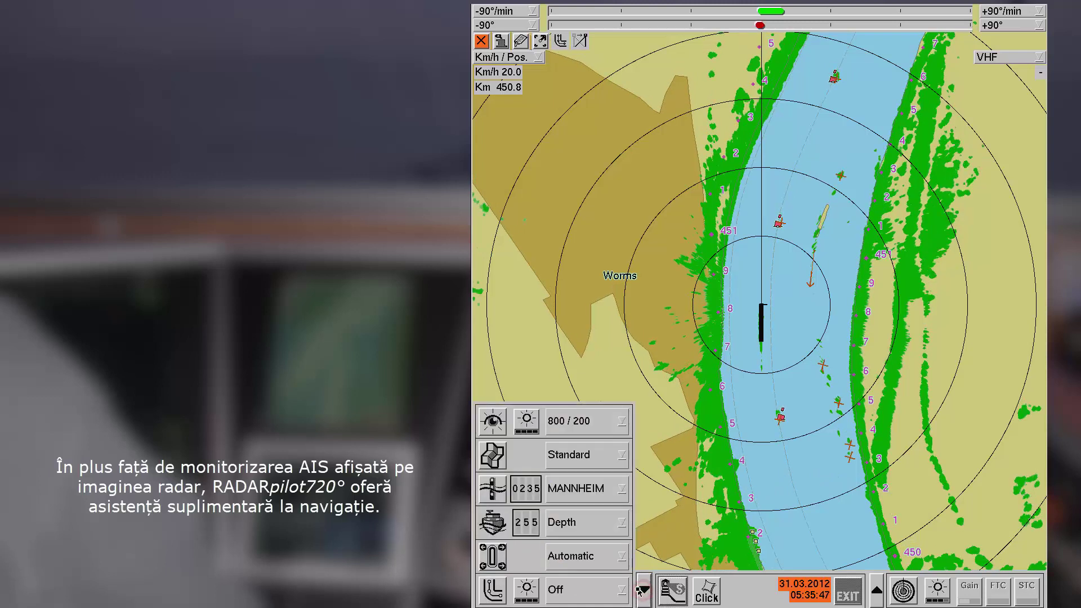
{"action": "left_click", "coordinate": [484, 589]}
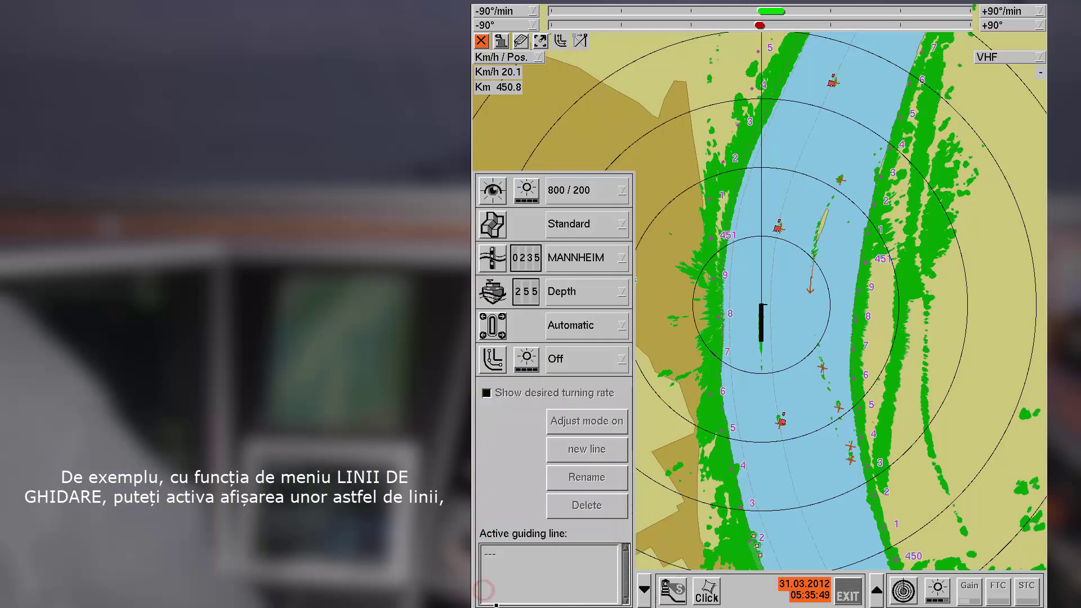
{"action": "left_click", "coordinate": [591, 360]}
{"action": "left_click", "coordinate": [556, 381]}
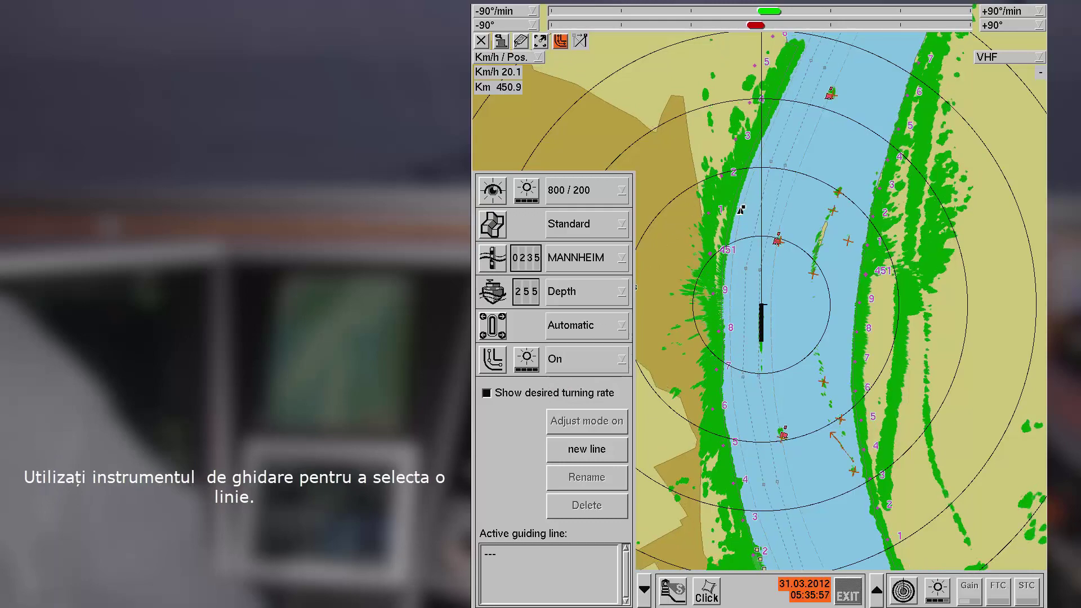
{"action": "left_click", "coordinate": [776, 210]}
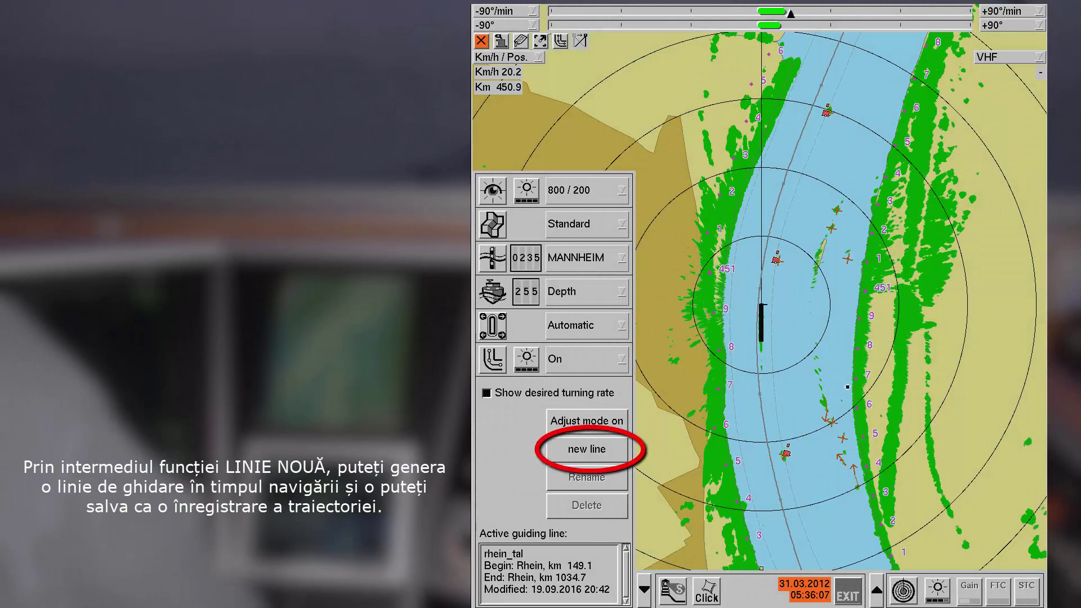
{"action": "left_click", "coordinate": [581, 459]}
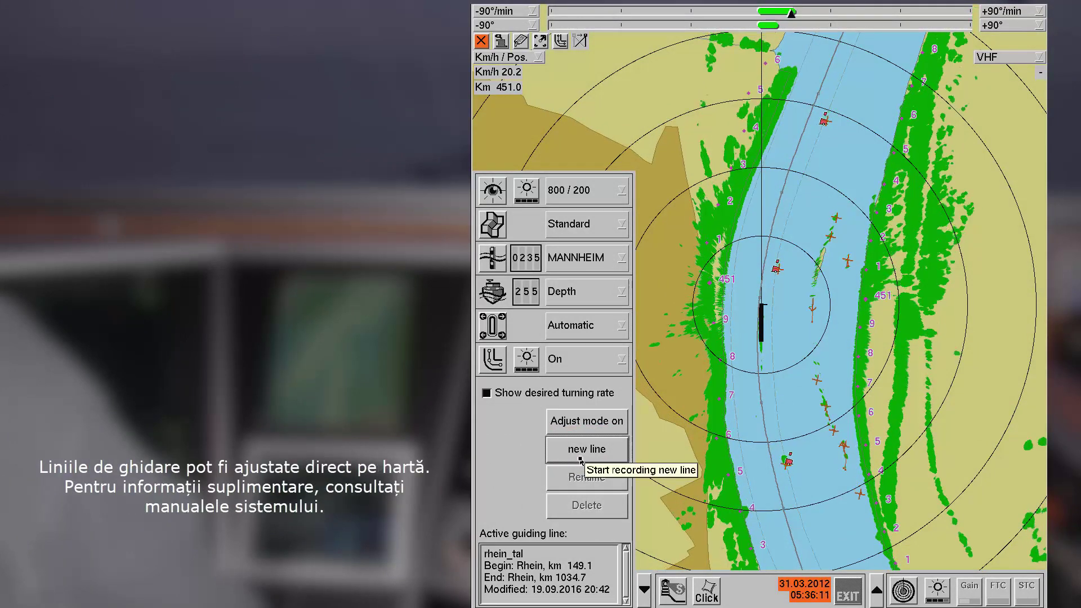